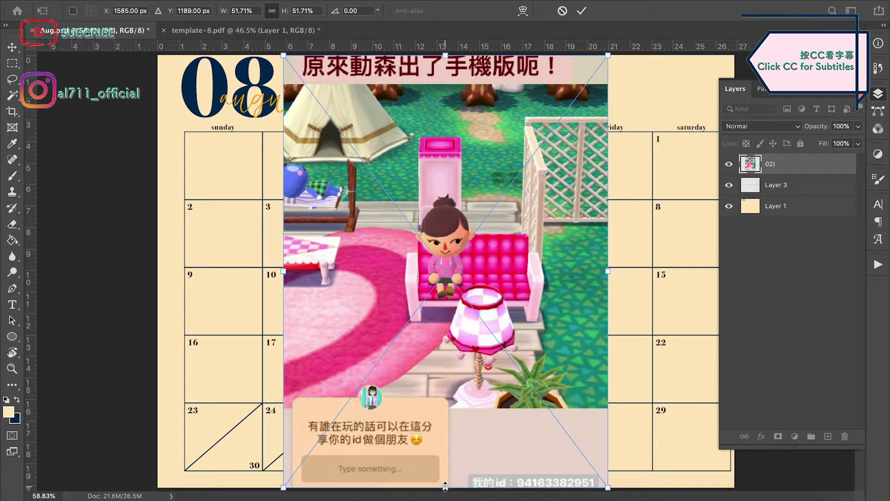
Step: Scale the placed game screenshot down to the calendar row's height and position it inside the August 2 cell
left_click_drag(594, 492, 255, 271)
left_click_drag(259, 398, 259, 272)
scroll(237, 268, "up", 5)
left_click_drag(428, 237, 374, 238)
left_click_drag(367, 279, 367, 269)
left_click_drag(402, 211, 386, 211)
key("Return")
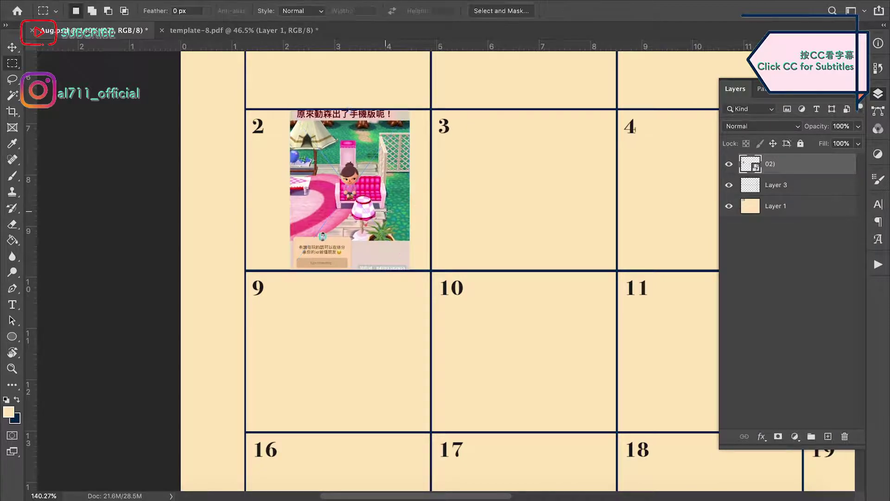
Step: Sample the foreground colour from the upper edge of the August 2 picture and move the picture's layer below Layer 3
scroll(317, 83, "up", 3)
left_click(9, 412)
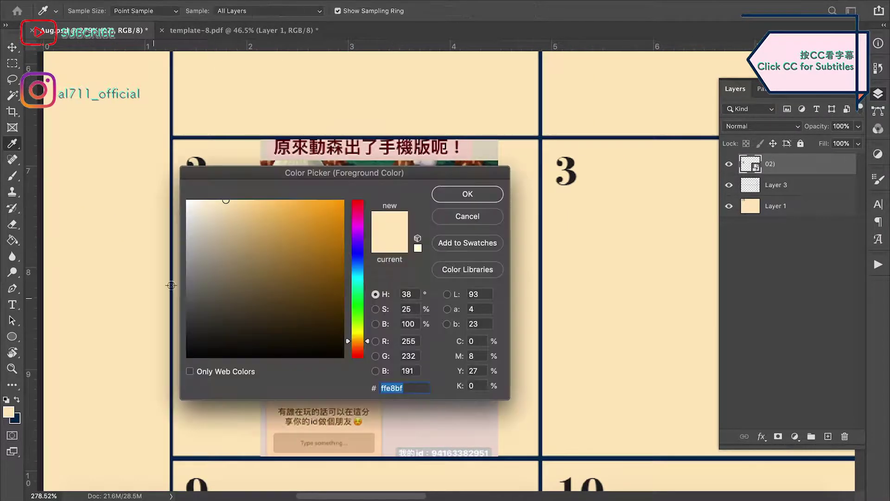
left_click(491, 148)
key("Return")
left_click_drag(789, 194, 789, 196)
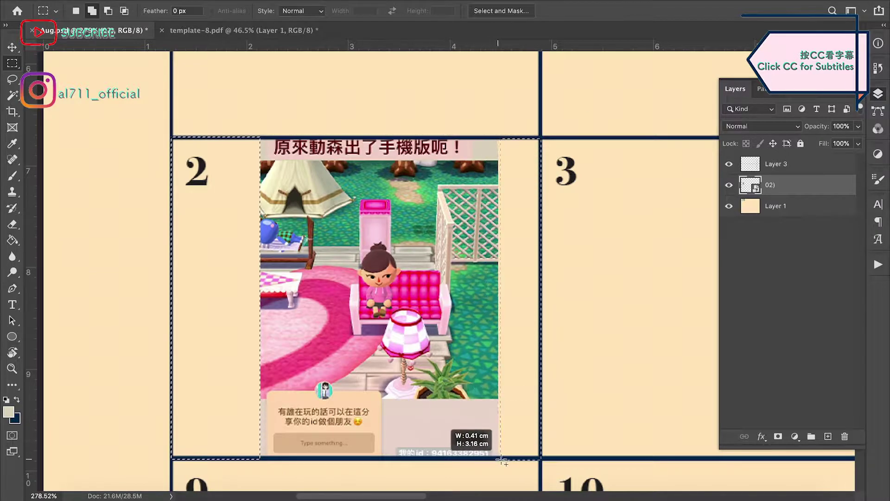
Step: Fill the selected empty strips beside the August 2 picture with the foreground colour, rasterizing the picture's layer
left_click(12, 240)
left_click(252, 291)
key("Return")
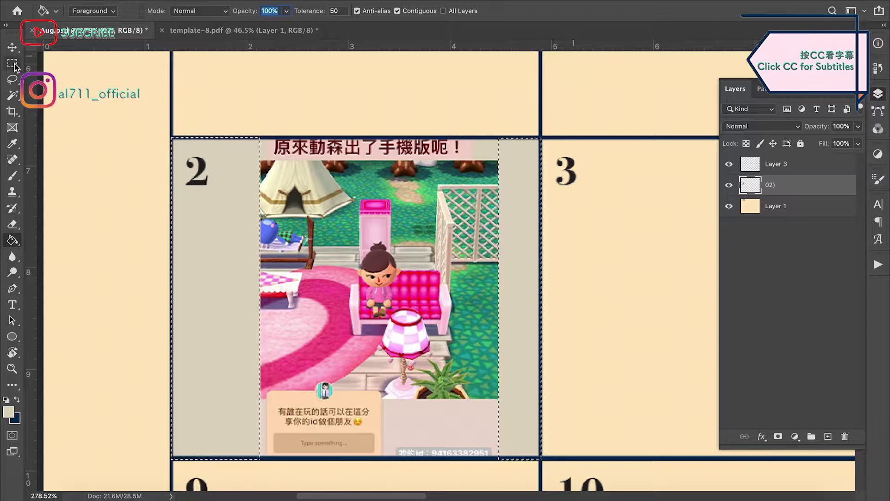
Step: Set the Hard Round brush size to 20 px for the August 2 picture's edges
left_click(89, 11)
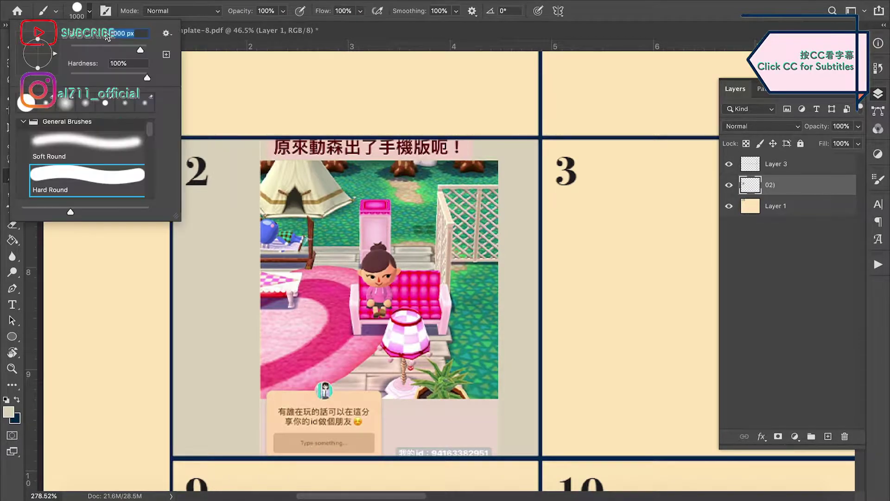
type("50")
key("Return")
scroll(426, 270, "up", 5)
left_click(89, 10)
type("20")
key("Return")
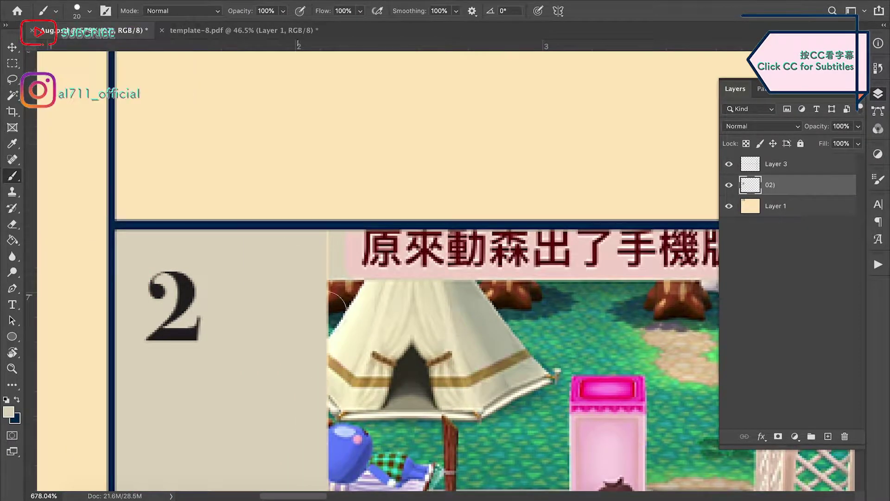
scroll(320, 248, "down", 8)
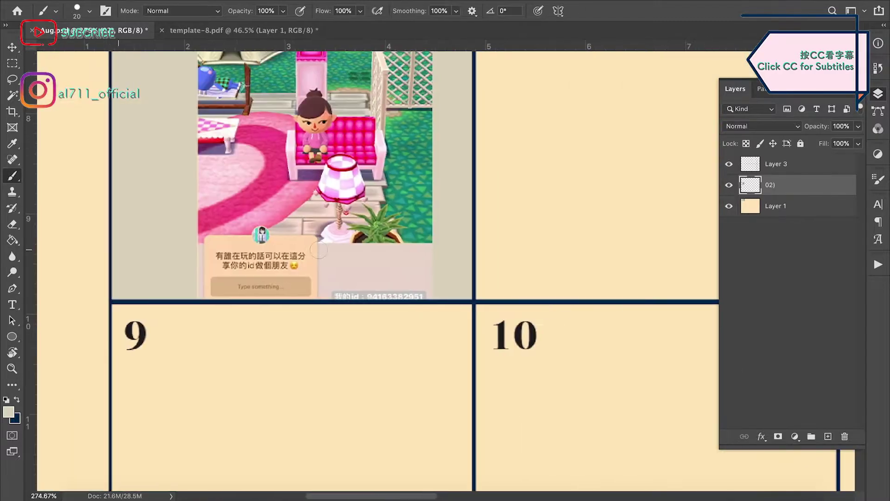
scroll(220, 135, "right", 3)
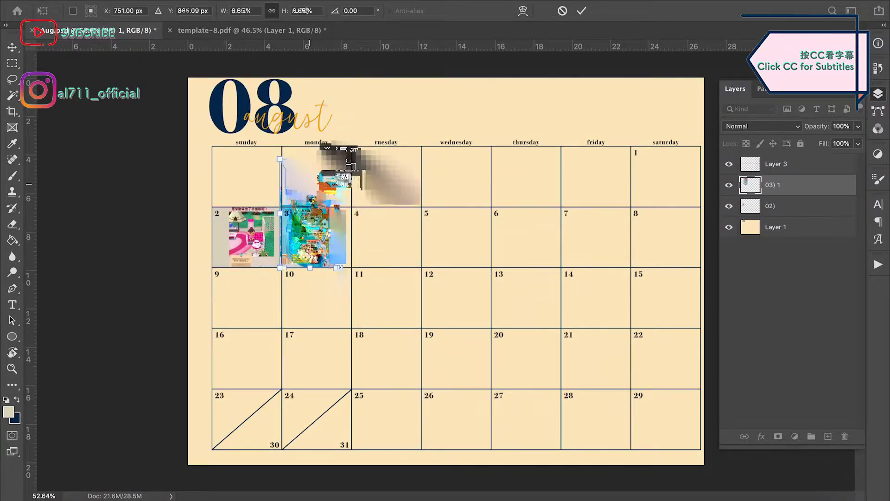
Step: Commit the puzzle picture in the August 3 cell and scale the D-1 workout picture down to about 8.21%
key("Return")
left_click_drag(445, 465, 445, 269)
left_click_drag(446, 78, 445, 206)
scroll(465, 181, "up", 8)
left_click_drag(647, 171, 257, 183)
scroll(257, 183, "up", 5)
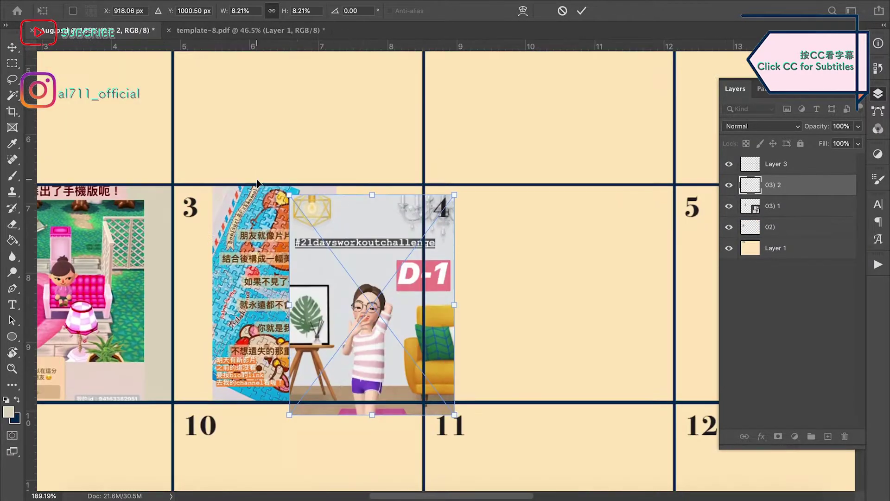
Step: Position the D-1 workout picture in the August 3 cell, aligned with the cell's right border
left_click_drag(365, 293, 295, 289)
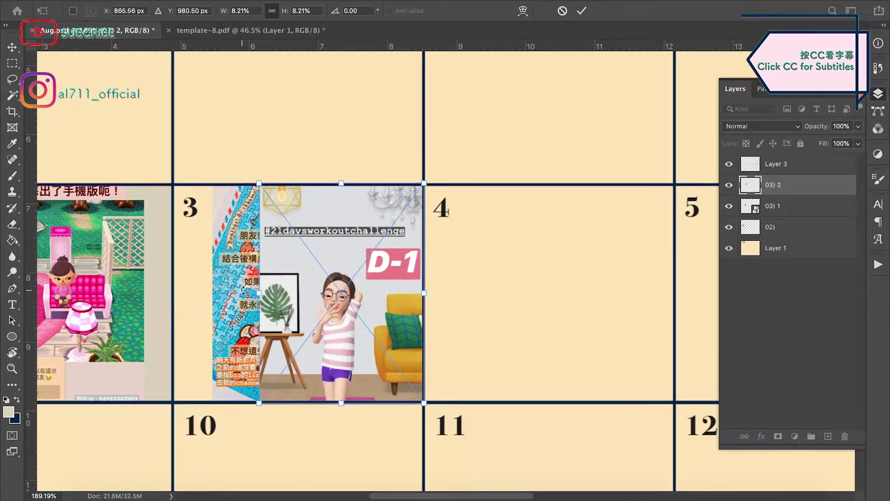
key("Left")
key("Left")
key("Left")
left_click(582, 10)
Step: Stack the puzzle picture's layer 03) 1 above the D-1 workout picture's layer 03) 2
key("v")
left_click(232, 239)
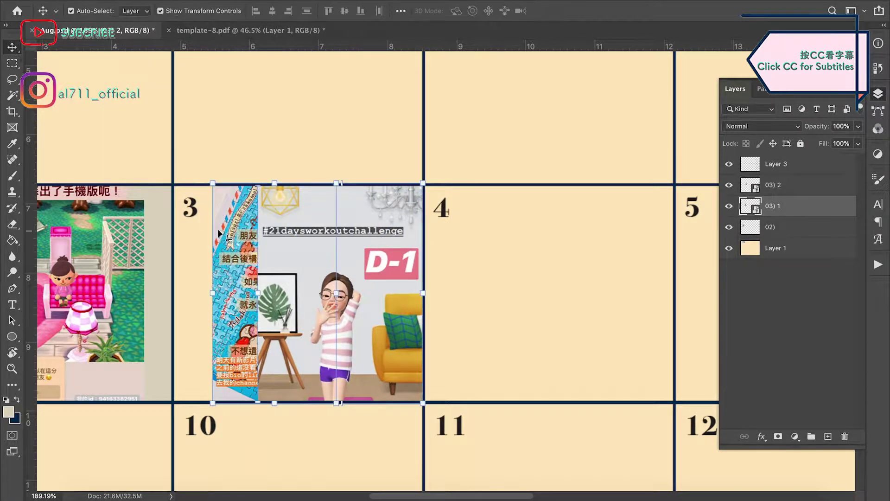
left_click_drag(771, 207, 754, 181)
Step: Rotate the puzzle picture to -5°, scale it to about 5.03% along the August 3 cell's left side, and stack both 03) layers below 02)
left_click_drag(294, 261, 256, 261)
left_click_drag(236, 183, 235, 263)
mouse_move(208, 214)
left_mouse_down()
mouse_move(185, 218)
mouse_move(196, 215)
left_mouse_up()
type("-5")
key("Return")
mouse_move(244, 311)
left_mouse_down()
mouse_move(235, 285)
mouse_move(239, 295)
left_mouse_up()
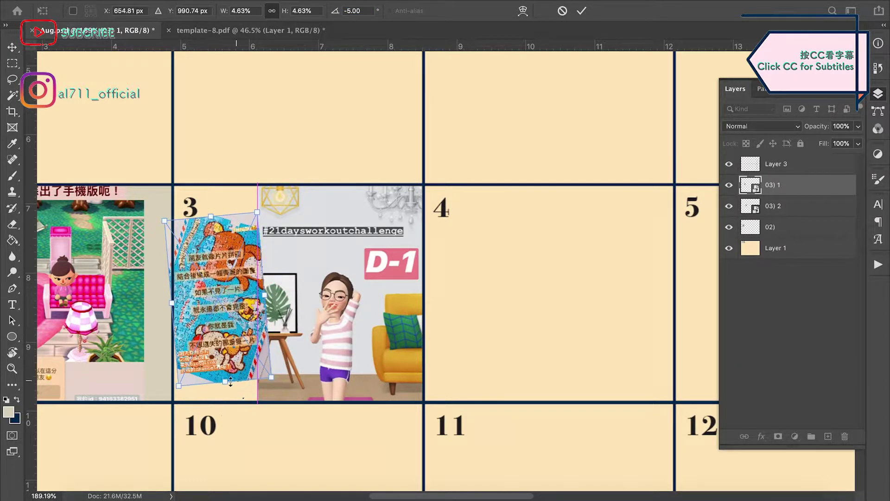
left_click_drag(226, 379, 227, 394)
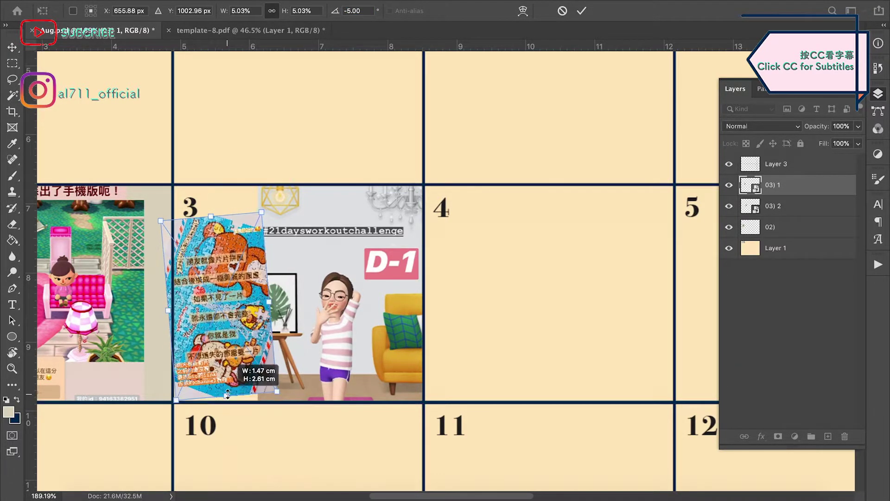
left_click_drag(818, 189, 795, 234)
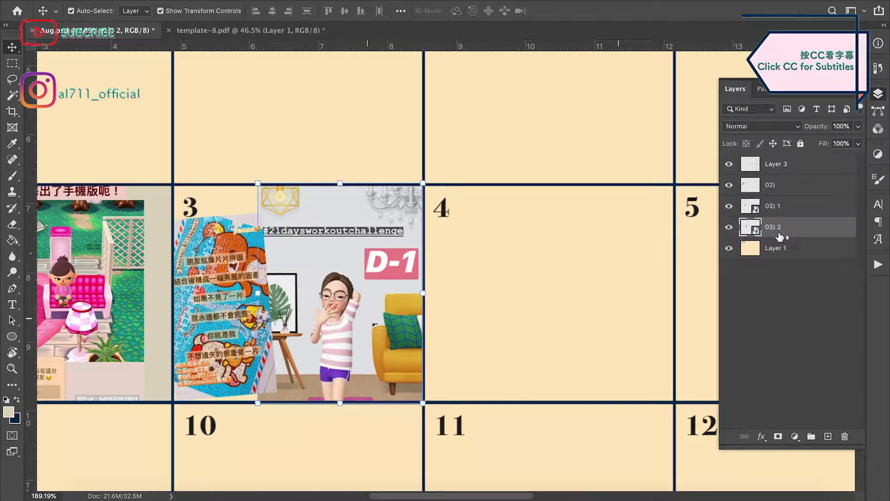
left_click(478, 286)
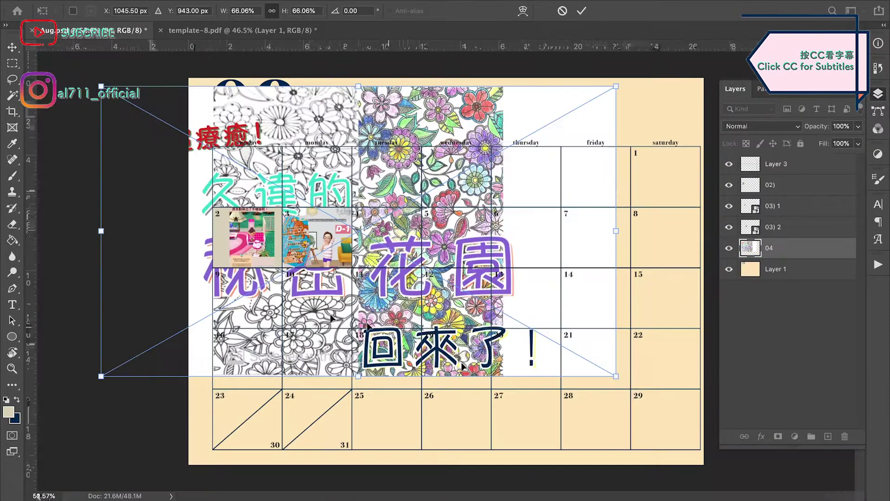
Step: Scale the flower colouring picture and the bead-puzzle picture down to the width of the August 4 column
left_click_drag(296, 244, 354, 243)
left_click_drag(616, 230, 422, 228)
scroll(431, 224, "up", 8)
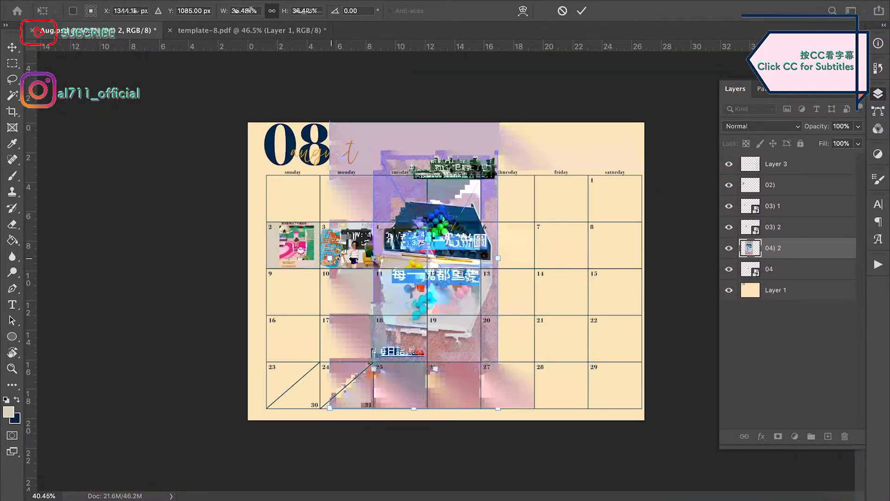
left_click_drag(547, 259, 427, 257)
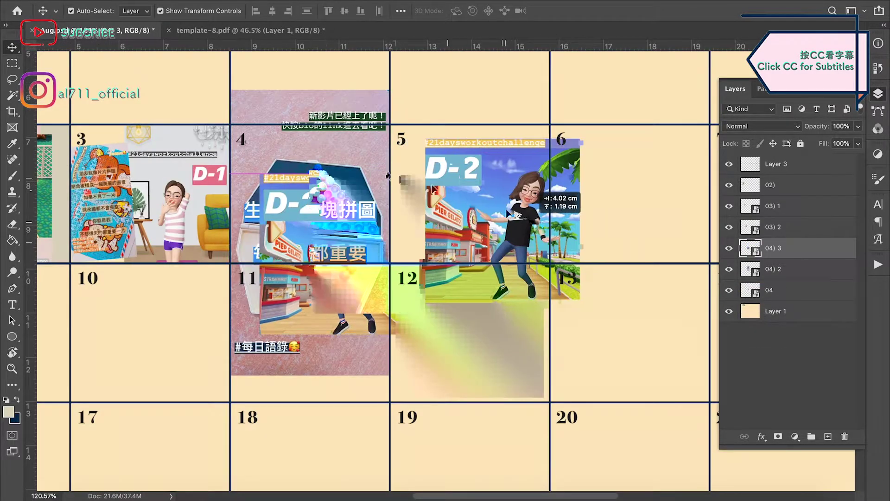
Step: Move the bead-puzzle layer 04) 2 beneath layer 04 and shrink the bead-puzzle picture
left_click(762, 273)
left_click_drag(800, 271, 800, 291)
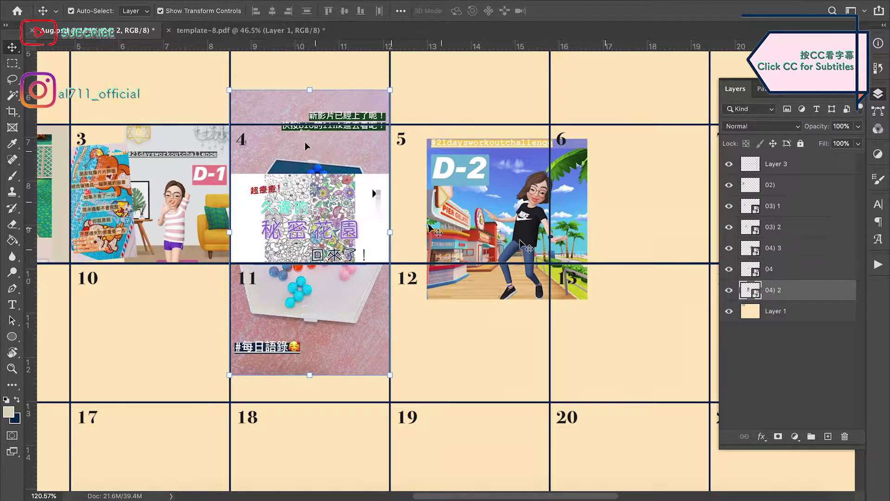
left_click_drag(310, 375, 305, 134)
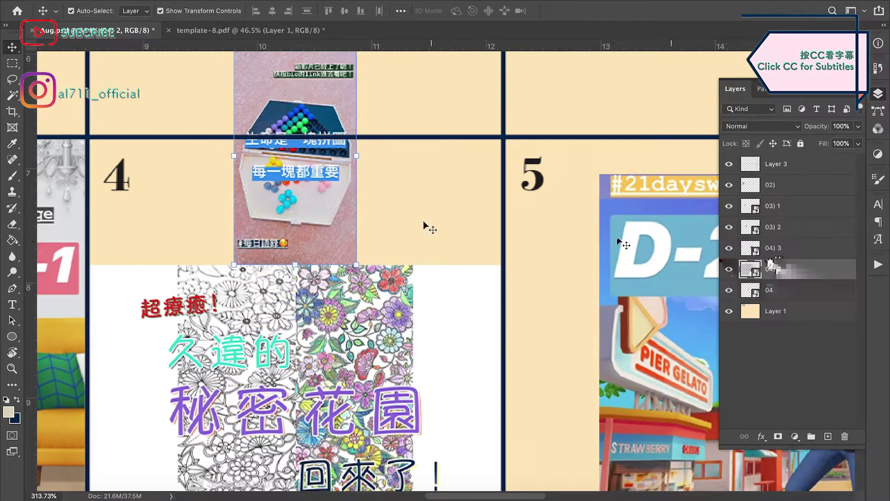
Step: Fit the bead-puzzle picture into the August 4 cell's upper-right corner at about 4.18% scale with 0° rotation
left_click_drag(309, 211, 456, 294)
left_click_drag(442, 364, 443, 385)
left_click_drag(467, 295, 458, 295)
mouse_move(436, 111)
left_mouse_down()
mouse_move(444, 113)
mouse_move(436, 112)
left_mouse_up()
double_click(353, 11)
type("0")
key("Return")
key("super+minus")
key("super+minus")
key("super+minus")
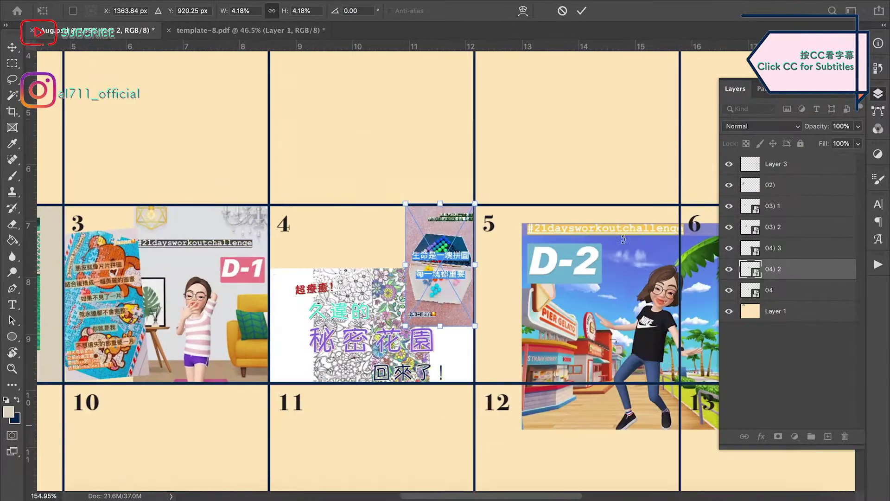
key("Return")
Step: Scale the D-2 workout picture to about 2.54%, rotate it -10°, and place it in the August 4 cell's lower-left corner
left_click_drag(600, 264, 349, 248)
left_click_drag(474, 409, 350, 281)
scroll(300, 278, "up", 5)
scroll(300, 277, "down", 3)
left_click_drag(315, 121, 316, 304)
left_click_drag(385, 203, 309, 270)
left_click_drag(289, 238, 284, 236)
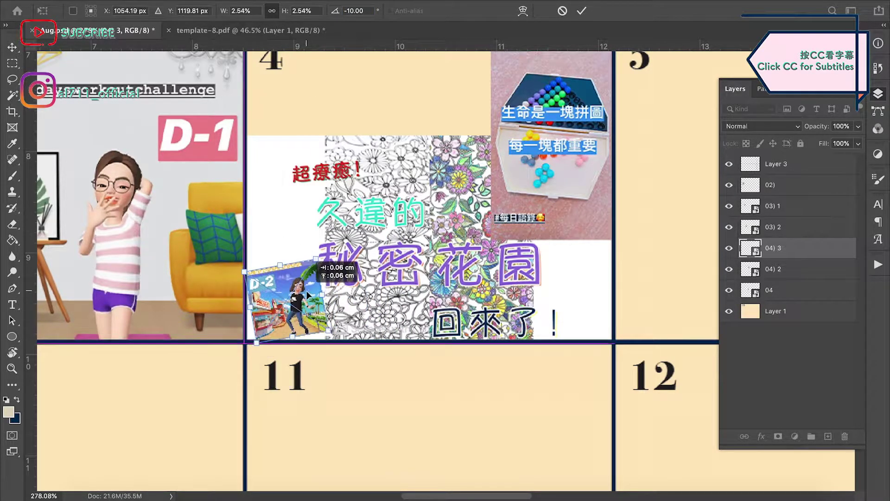
Step: Enlarge the tilted D-2 picture to about 2.69% within the August 4 cell's lower-left corner
scroll(299, 307, "up", 6)
left_click_drag(288, 260, 287, 274)
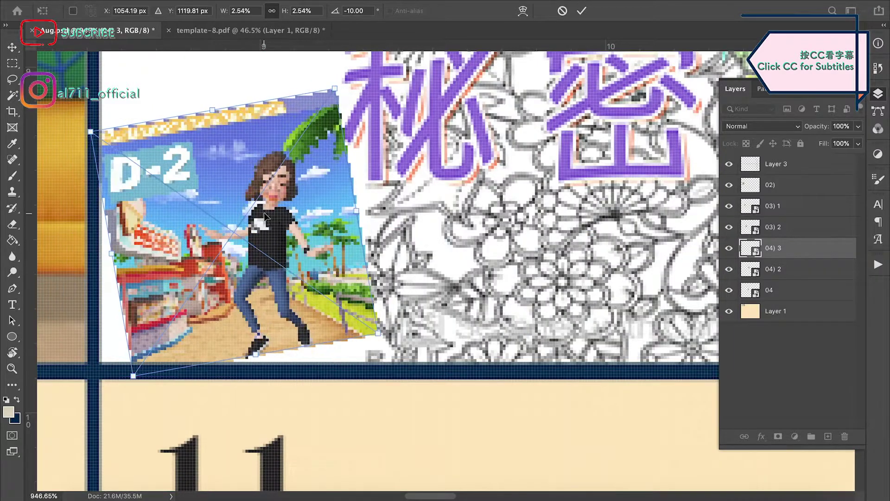
scroll(320, 176, "up", 3)
left_click_drag(320, 171, 351, 169)
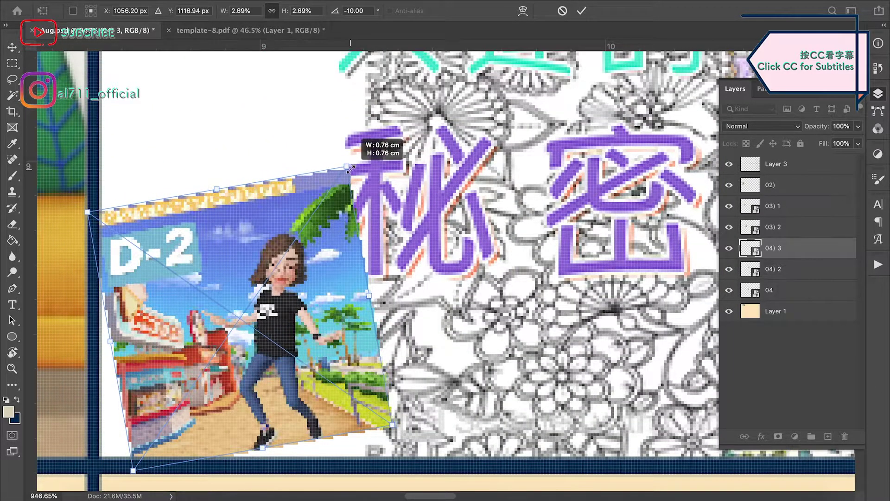
key("Return")
Step: Move the D-2 picture up along the August 4 cell's left border and scale it to about 2.45%
key("super+minus")
left_click_drag(385, 274, 394, 185)
key("ctrl+t")
left_click_drag(431, 250, 416, 224)
scroll(466, 215, "down", 3)
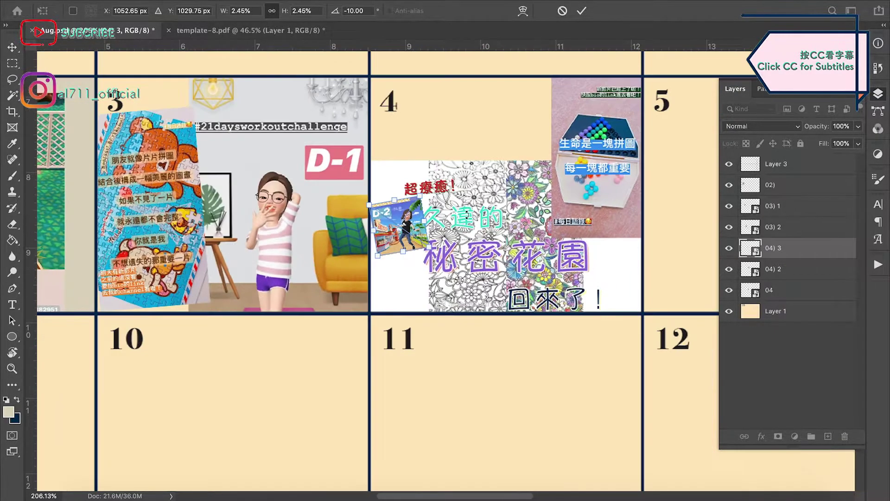
Step: Move the D-2 picture to the top of the August 4 cell beside the bead-puzzle picture and enlarge it to about 5.39%
scroll(484, 132, "up", 1)
left_click_drag(399, 227, 436, 100)
left_click_drag(450, 129, 513, 156)
scroll(513, 153, "up", 2)
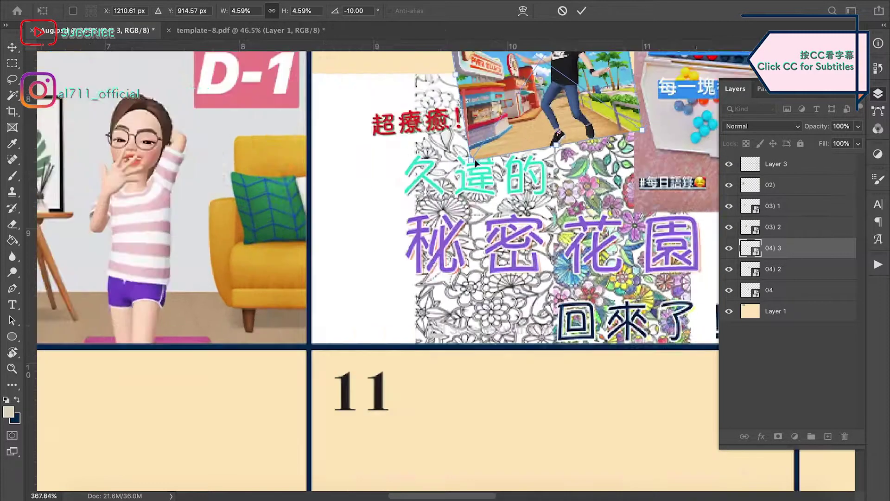
left_click_drag(478, 180, 503, 141)
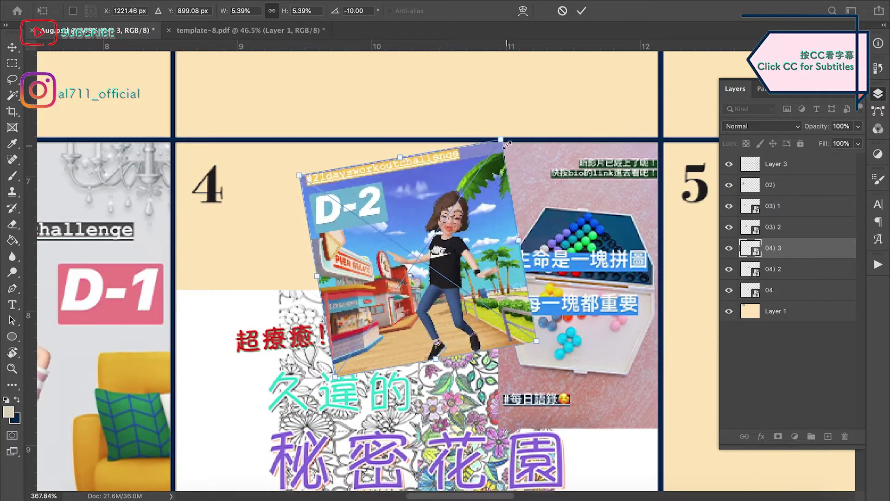
left_click_drag(454, 248, 441, 249)
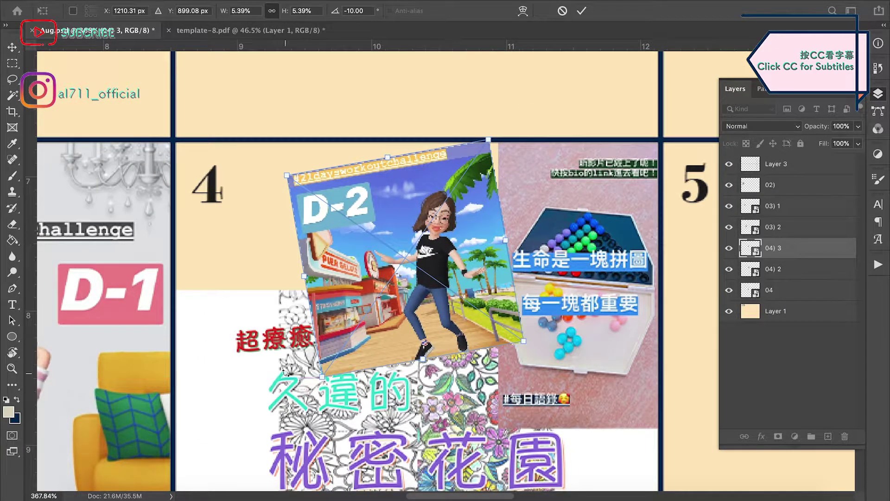
key("Return")
Step: Stack the D-2 layer 04) 3 beneath layer 04 and the bead-puzzle layer 04) 2 directly below Layer 3
left_click(263, 366)
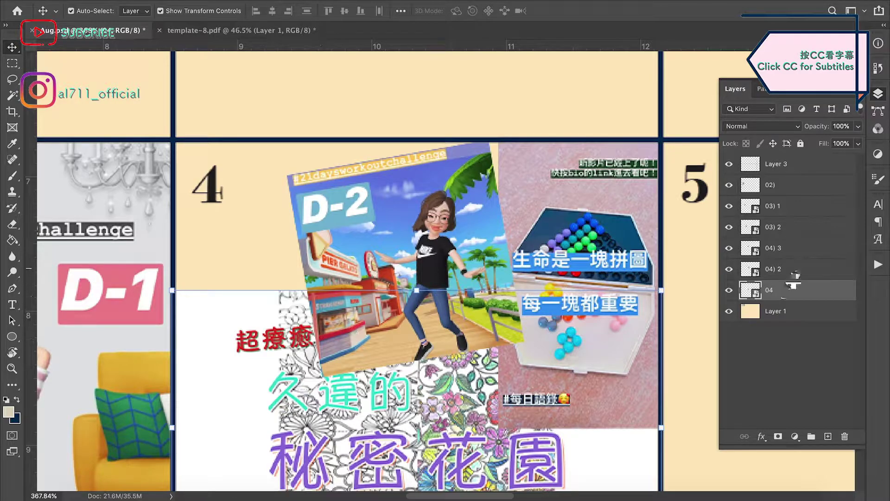
left_click_drag(809, 246, 809, 300)
left_click(598, 298)
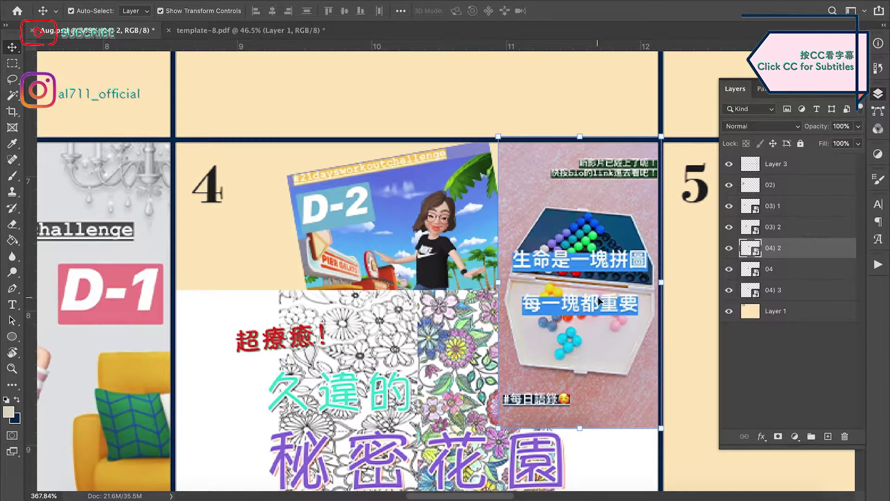
left_click_drag(783, 269, 785, 250)
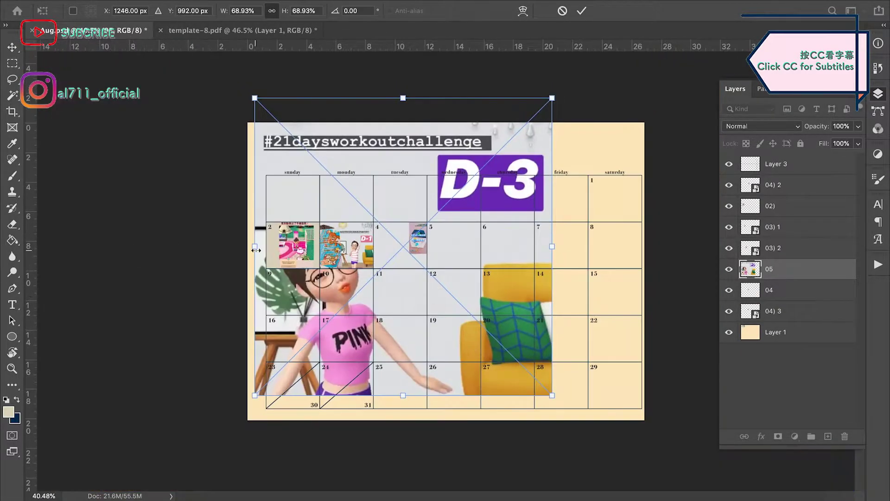
Step: Scale the placed D-3, D-4 and D-5 workout pictures down to column width in the August 5, 6 and 7 columns
left_click_drag(258, 92, 424, 189)
left_click_drag(547, 245, 480, 257)
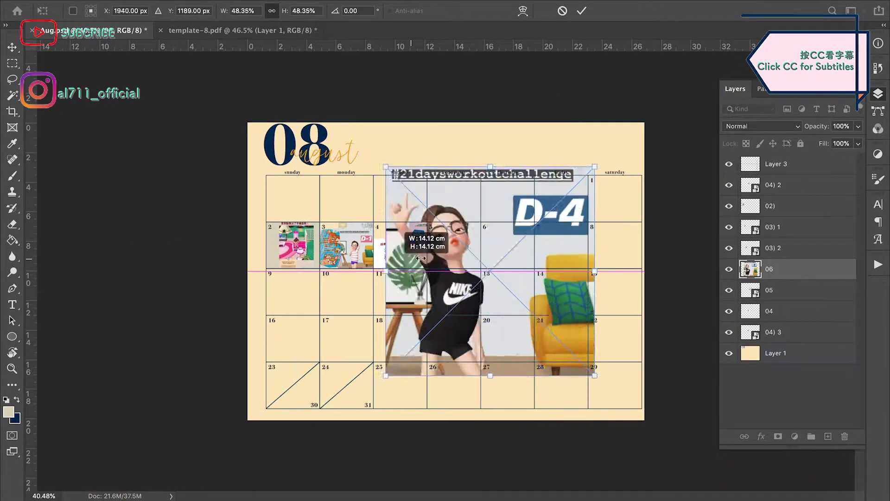
left_click_drag(636, 388, 538, 283)
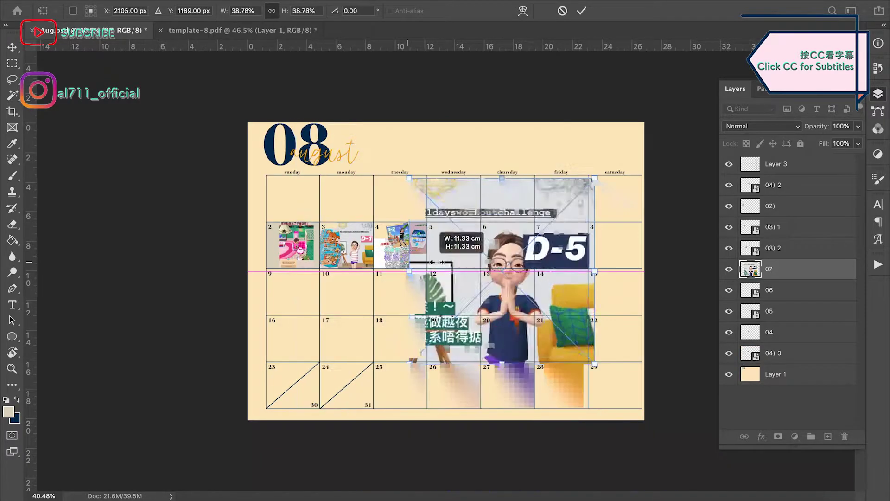
left_click_drag(656, 427, 589, 297)
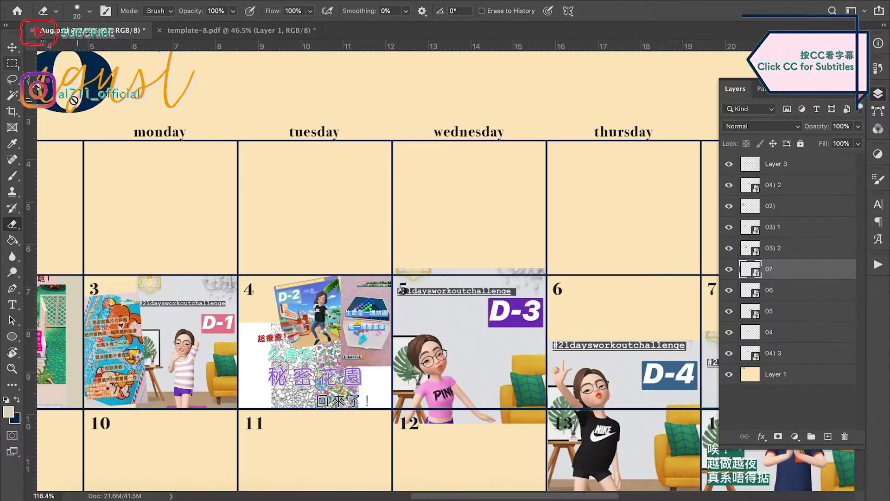
Step: Fit the D-3 workout picture to the August 5 cell's height and align it with the cell's right border
left_click(423, 281)
scroll(424, 282, "up", 5)
key("ctrl+t")
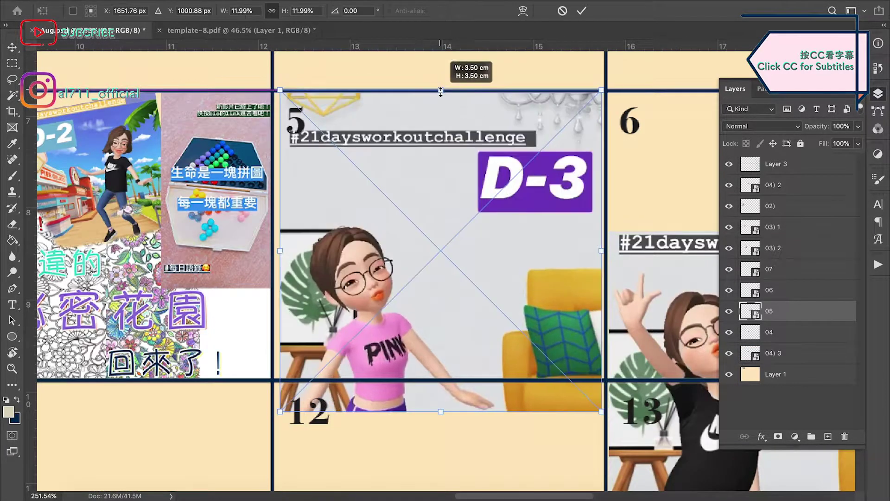
left_click_drag(424, 288, 425, 289)
left_click_drag(287, 250, 296, 250)
left_click_drag(393, 247, 393, 243)
left_click_drag(456, 403, 457, 379)
left_click_drag(451, 316, 458, 315)
key("Return")
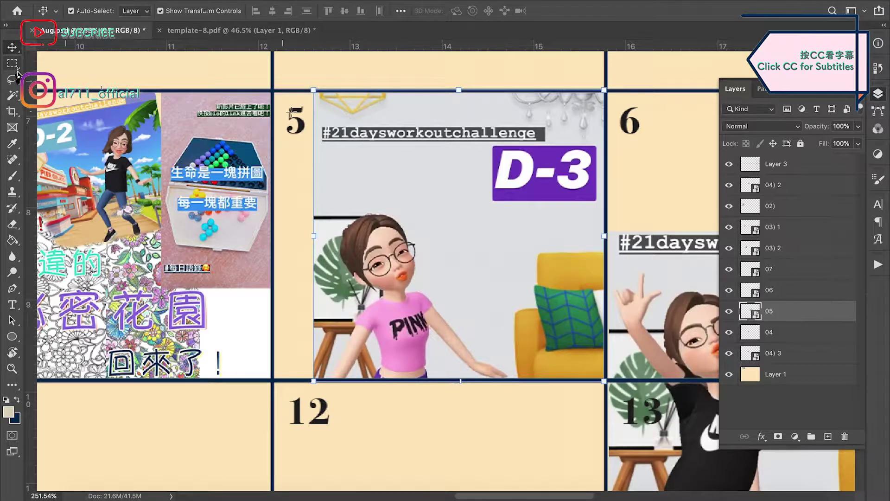
Step: Fill the empty strip beside the D-3 picture in the August 5 cell with the picture's light grey wall colour
left_click(13, 64)
left_click_drag(274, 90, 315, 96)
left_click_drag(272, 378, 271, 379)
left_click(9, 412)
left_click(334, 165)
key("Return")
left_click(300, 199)
key("Return")
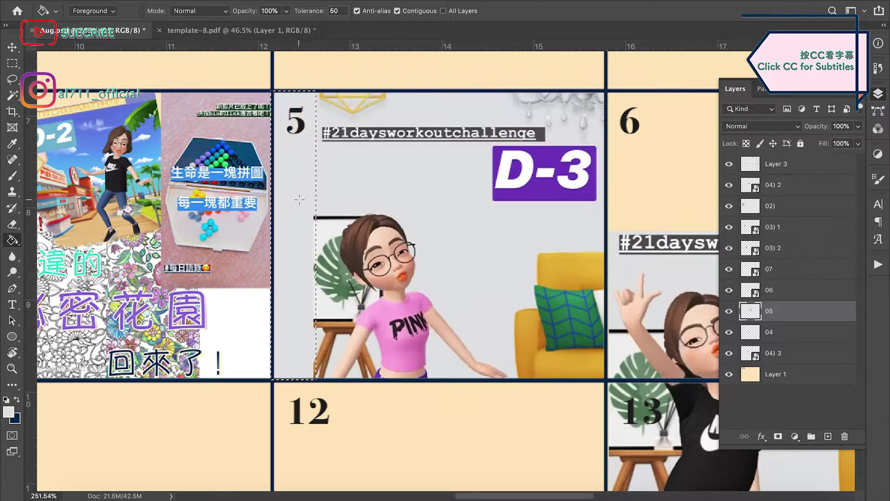
Step: Fit the D-4 workout picture to the August 6 cell's height and align it with the cell's right border
key("v")
scroll(480, 190, "right", 10)
left_click_drag(446, 254, 427, 131)
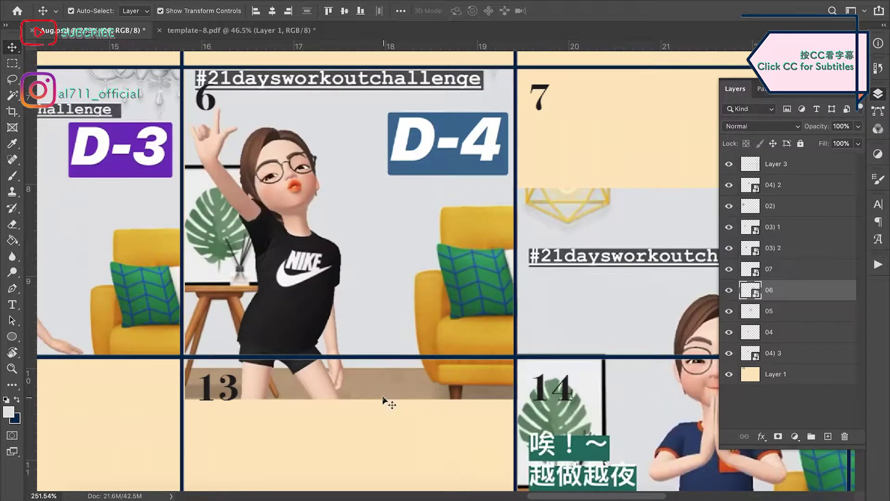
left_click_drag(383, 396, 373, 382)
key("m")
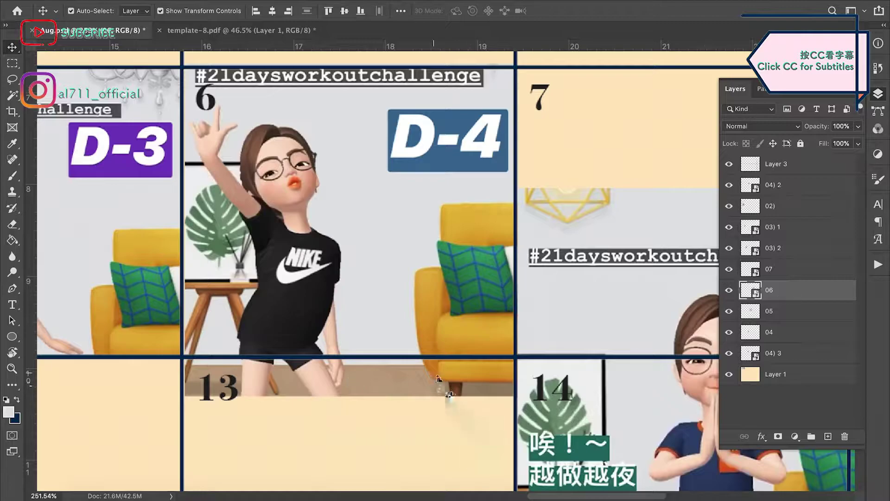
scroll(367, 272, "down", 4)
left_click_drag(382, 348, 381, 328)
scroll(382, 328, "up", 5)
left_click_drag(381, 296, 403, 301)
left_click_drag(389, 429, 388, 426)
scroll(443, 254, "right", 8)
key("Return")
Step: Move the D-5 workout picture up into the August 7 cell, fitting its height and right border
scroll(443, 254, "down", 3)
scroll(443, 254, "down", 1)
left_click(395, 353)
left_click_drag(397, 366, 397, 302)
left_click_drag(374, 258, 376, 258)
Step: On Layer 1, marquee-select the empty strips beside the D-4 and D-5 pictures in the August 6 and 7 cells
left_click(533, 139)
left_click(12, 64)
scroll(209, 198, "left", 5)
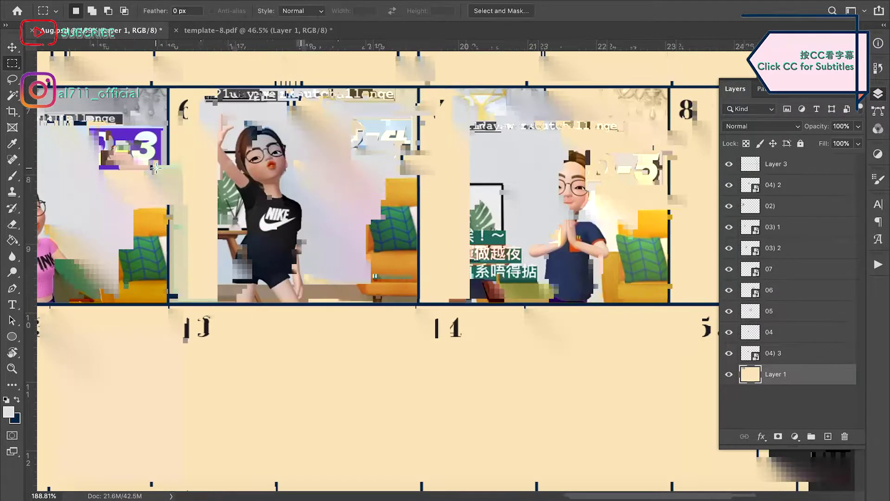
scroll(141, 179, "up", 3)
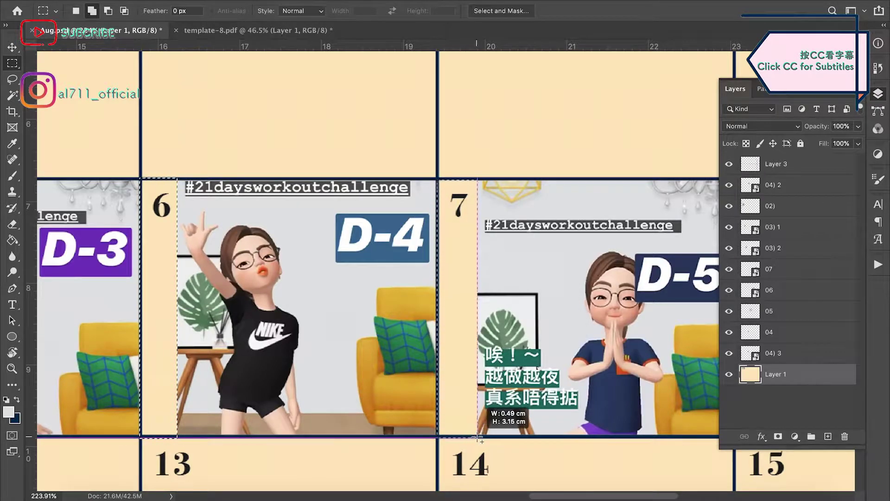
Step: Scale the placed D-6 picture down to 4% and move it to the upper right corner of the August 8 cell
left_click(797, 211)
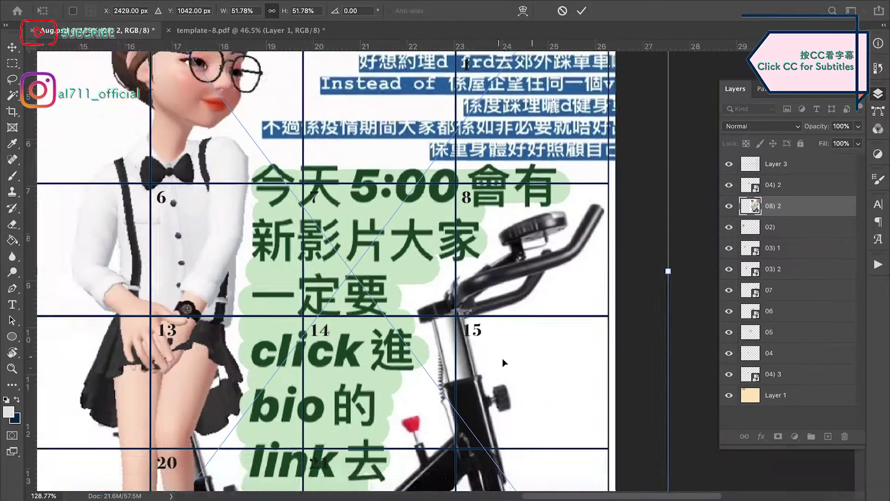
scroll(503, 358, "down", 5)
left_click_drag(611, 69, 554, 216)
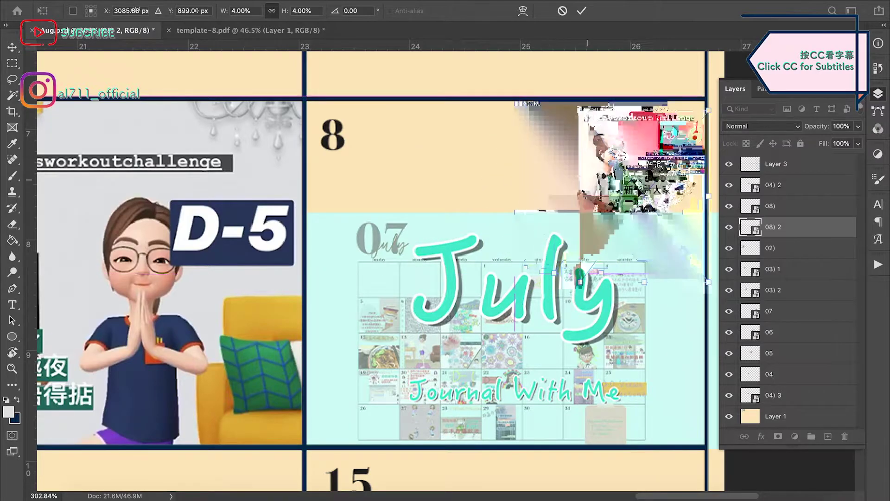
left_click_drag(639, 195, 638, 183)
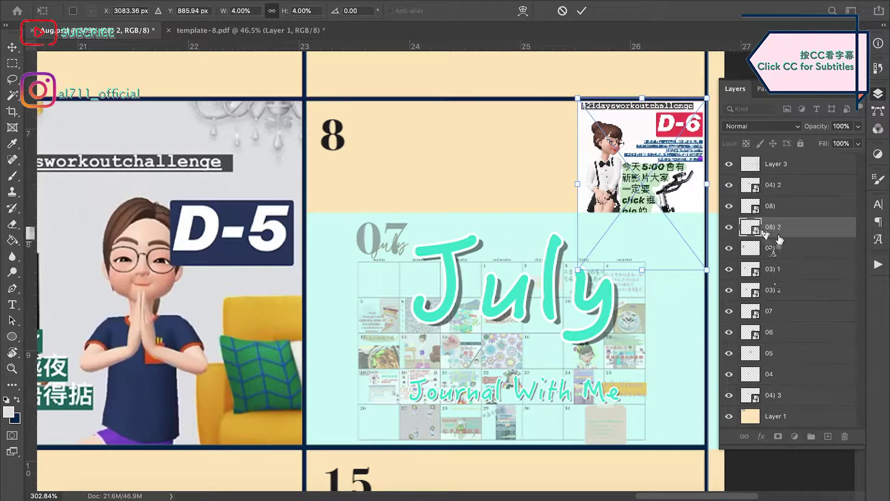
Step: Stack layer 08) 2 above layer 08), rotate the D-6 picture 5 degrees and shift it inside the August 8 cell
left_click_drag(780, 240, 779, 206)
left_click_drag(628, 90, 636, 89)
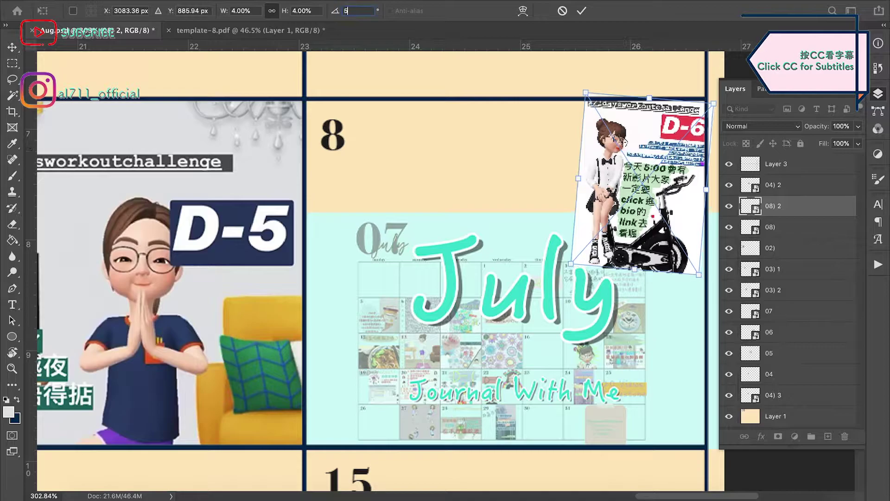
left_click_drag(671, 181, 662, 185)
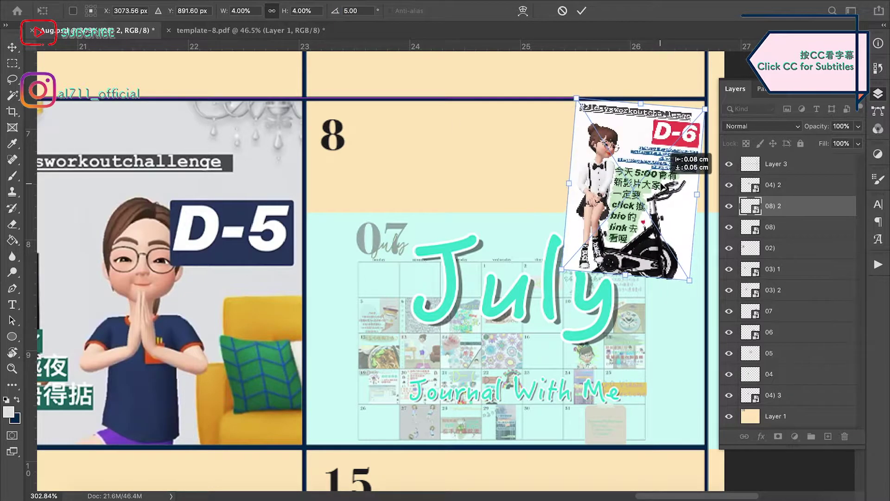
left_click_drag(625, 275, 625, 273)
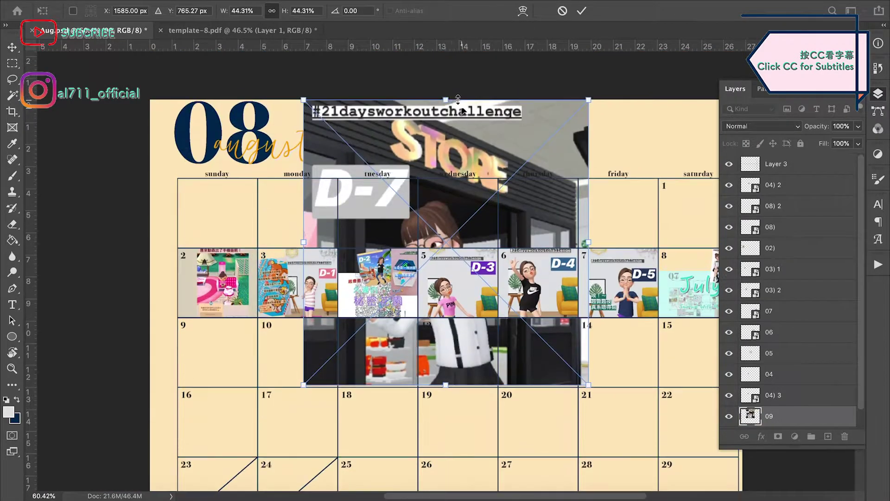
Step: Scale the placed D-7 store picture down to about 10.57% and fit it against the August 9 cell's right border
left_click_drag(587, 378, 488, 378)
left_click_drag(401, 352, 250, 349)
scroll(296, 325, "up", 5)
left_click_drag(360, 245, 372, 246)
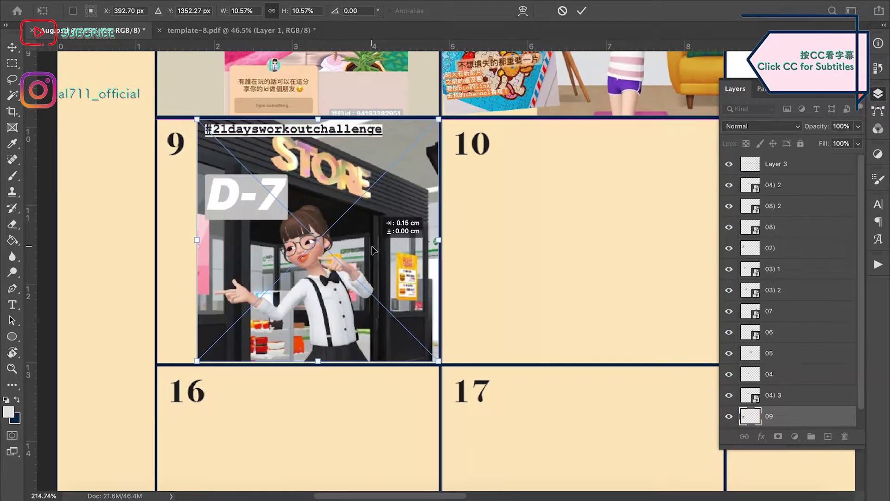
left_click_drag(316, 357, 317, 363)
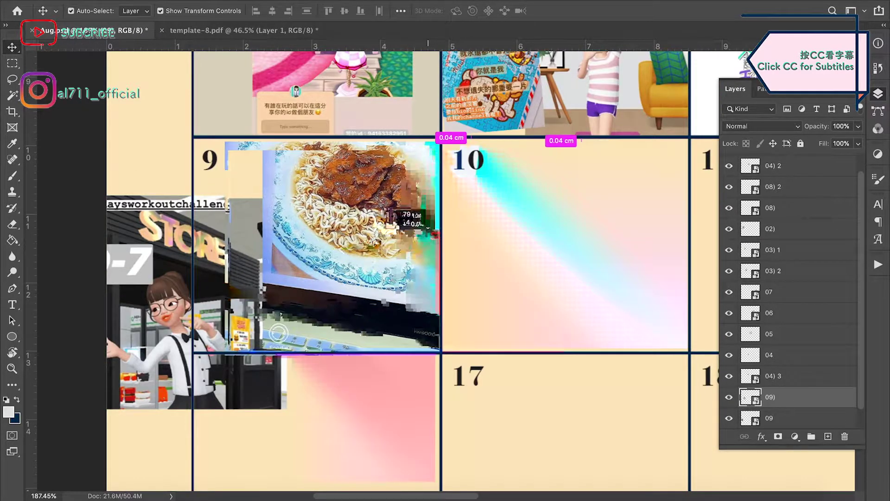
Step: Align the noodle picture with the August 9 cell's upper and right borders
left_click_drag(374, 241, 373, 237)
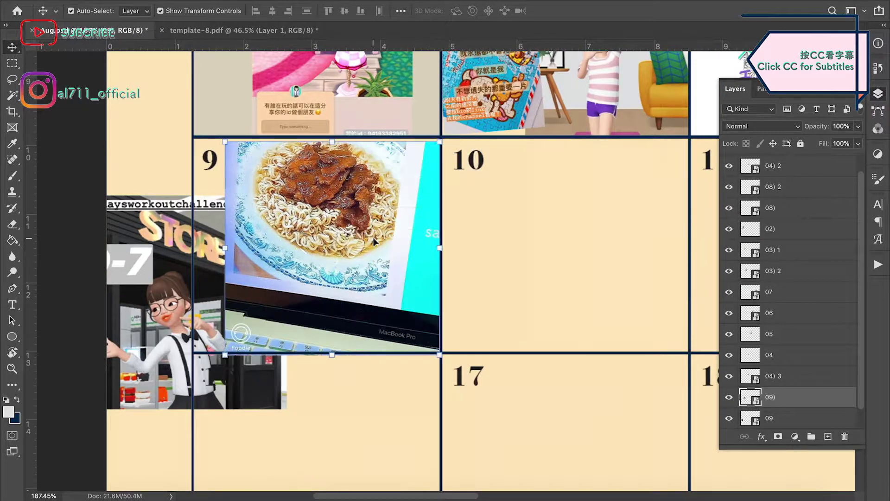
key("ctrl+t")
key("Return")
Step: Stack layer 09 above layer 09) and move the D-7 picture over the noodle picture
left_click_drag(185, 297, 259, 276)
left_click_drag(790, 416, 790, 391)
left_click_drag(268, 274, 317, 240)
Step: Scale the D-7 picture to 8%, tilt it slightly counterclockwise and place it in the August 9 cell's lower left corner
key("ctrl+t")
left_click_drag(299, 138, 293, 192)
left_click_drag(289, 150, 277, 151)
left_click(303, 11)
type("8")
left_click_drag(286, 226, 284, 227)
left_click_drag(352, 178, 303, 202)
left_click_drag(319, 278, 323, 276)
left_click_drag(333, 245, 338, 249)
left_click_drag(328, 212, 342, 195)
left_click(581, 11)
left_click(497, 246)
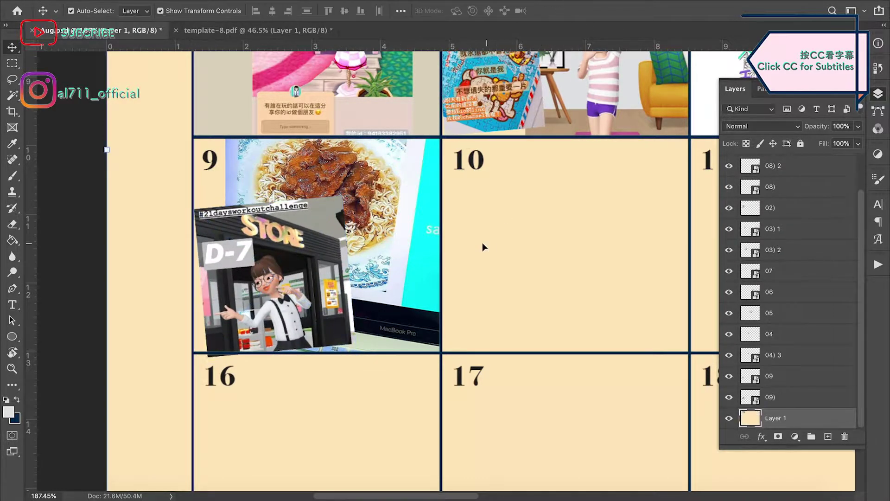
Step: Nudge the D-7 picture up four steps inside the August 9 cell
left_click(286, 274)
key("Up")
key("Up")
key("Up")
key("Up")
left_click(510, 236)
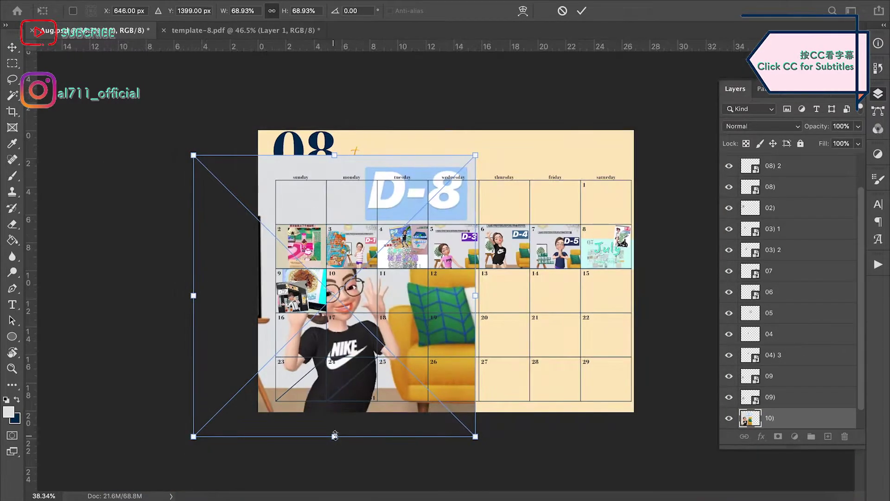
Step: Scale the placed D-8 picture down to about 10.81% and align it with the August 10 cell's right border
left_click_drag(335, 153, 335, 271)
scroll(336, 270, "up", 10)
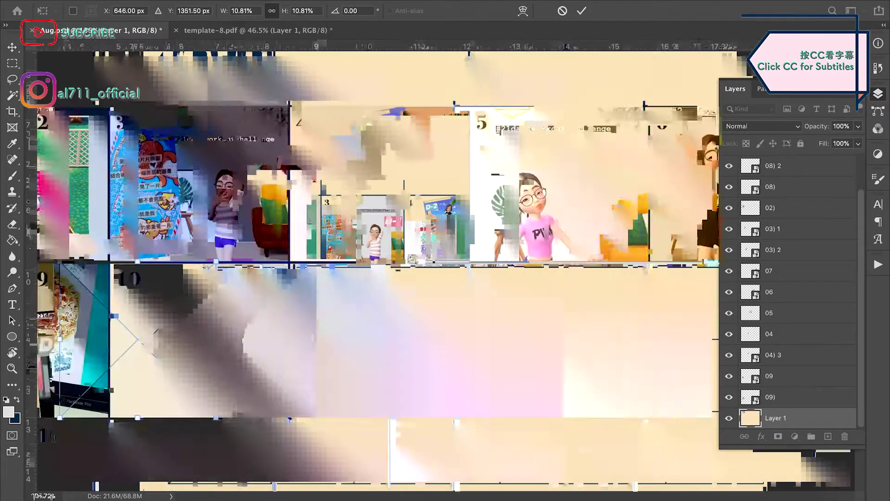
left_click_drag(441, 364, 514, 363)
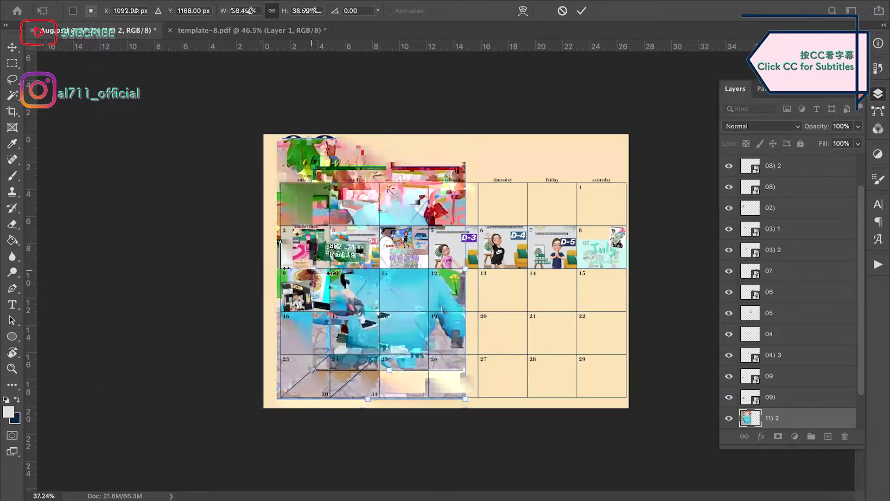
Step: Shrink the placed blue-monster picture to below 18.90% and move it into the August 11 cell
left_click_drag(403, 286, 390, 285)
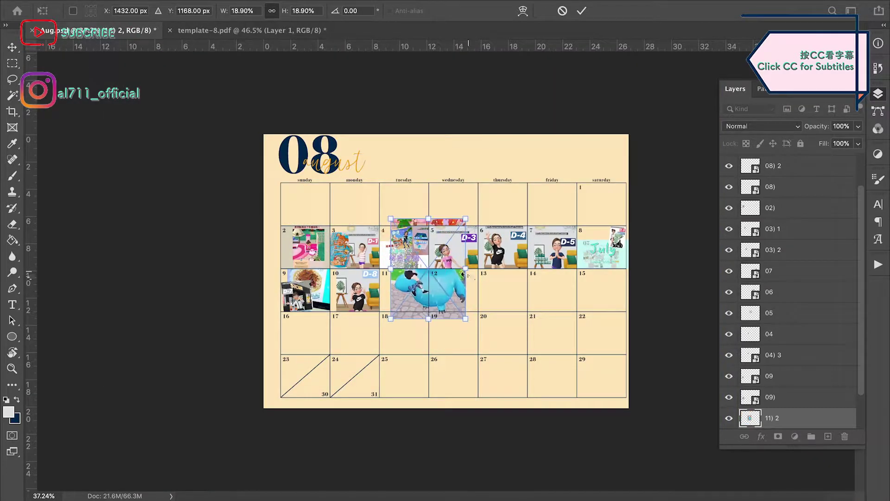
left_click_drag(465, 278, 428, 277)
scroll(429, 277, "up", 8)
left_click_drag(378, 228, 379, 297)
left_click_drag(351, 402, 391, 320)
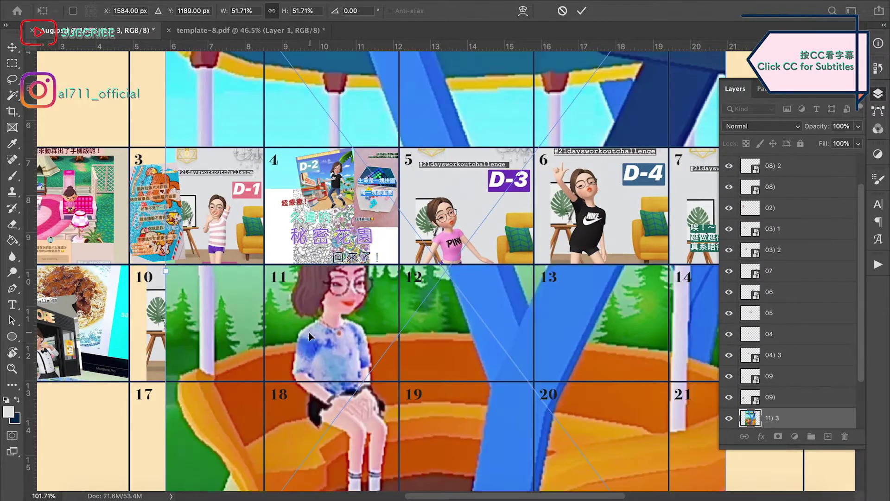
Step: Scale the placed Ferris wheel and carousel pictures down and park them in the August 12 column
scroll(435, 385, "down", 5)
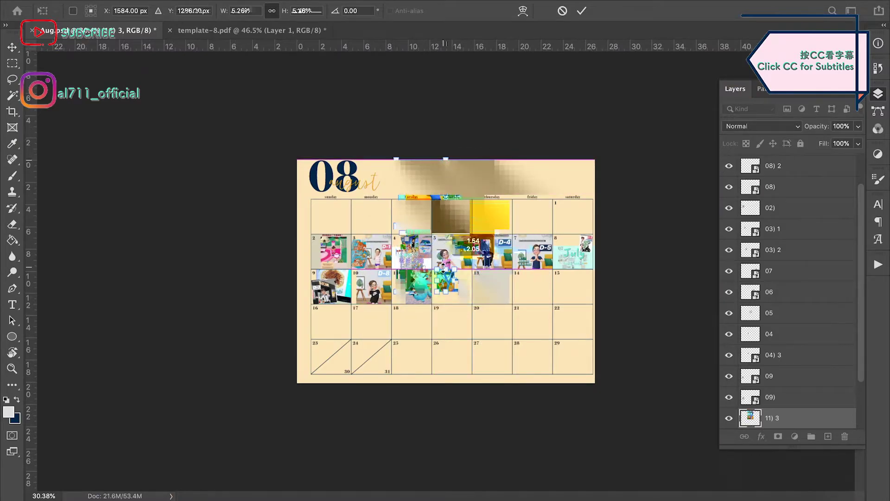
scroll(412, 324, "up", 5)
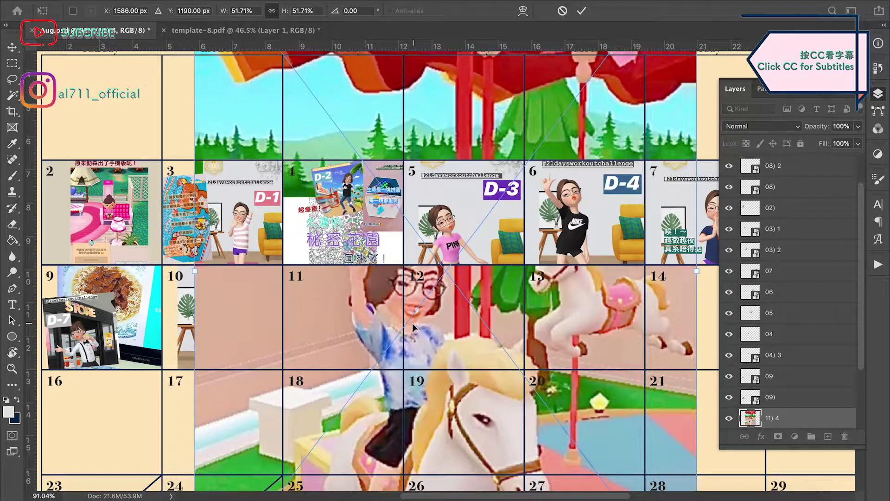
scroll(413, 324, "down", 5)
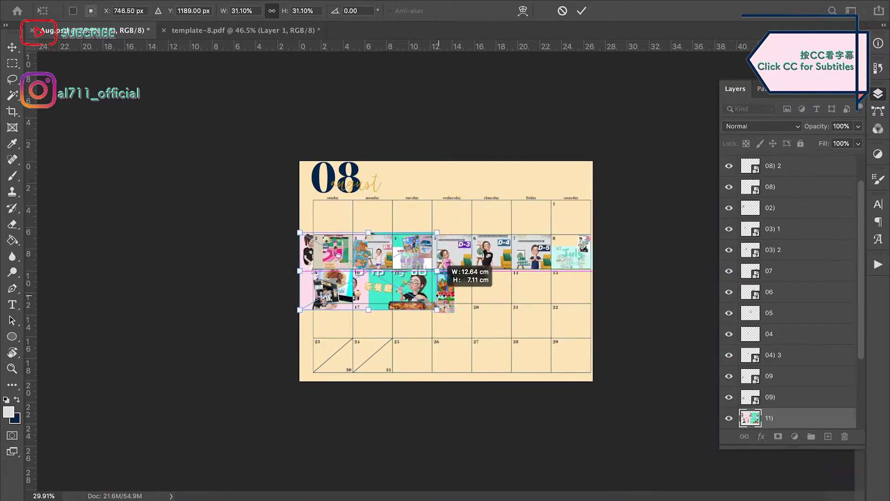
Step: Shrink the 學學日常粵語 picture to the August 11 cell's width and place it along the cell's lower border
left_click_drag(427, 298, 420, 283)
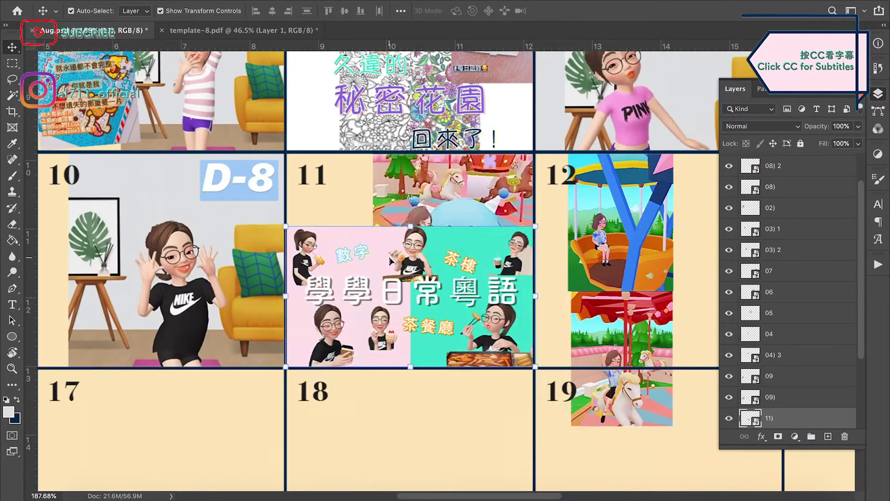
Step: Shrink the blue-monster picture, stack layer 11) 2 above layer 11) and place it in the August 11 cell's upper right area
left_click_drag(452, 367, 454, 276)
left_click_drag(751, 417, 777, 353)
mouse_move(455, 206)
left_mouse_down()
mouse_move(474, 206)
mouse_move(465, 207)
left_mouse_up()
left_click_drag(499, 249, 509, 260)
key("Return")
Step: Move the Ferris wheel picture to the August 11 cell's upper left corner and scale it to about 3.71%
left_click_drag(631, 245, 351, 245)
left_click_drag(339, 284, 341, 251)
left_click_drag(355, 211, 338, 209)
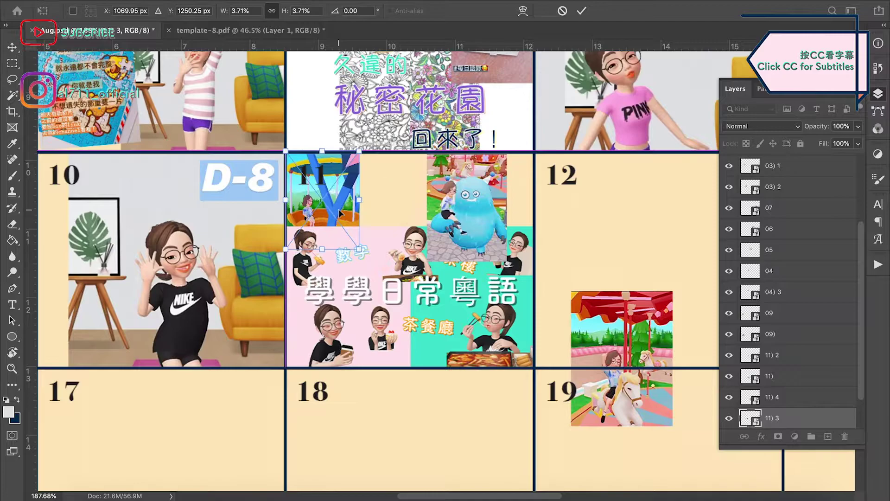
Step: Fine-tune the Ferris wheel picture's size and position against the August 11 cell's upper left borders
scroll(339, 210, "up", 5)
scroll(339, 210, "up", 4)
left_click_drag(301, 389, 302, 370)
left_click_drag(320, 291, 310, 291)
scroll(310, 291, "down", 5)
key("Return")
Step: Shrink the carousel picture, stack layer 11) 4 above layer 11) 2 and place it beside the Ferris wheel picture
left_click_drag(696, 443, 483, 290)
left_click_drag(487, 392, 486, 309)
left_click_drag(492, 265, 427, 278)
key("Return")
left_click_drag(788, 397, 783, 358)
left_click_drag(427, 277, 407, 277)
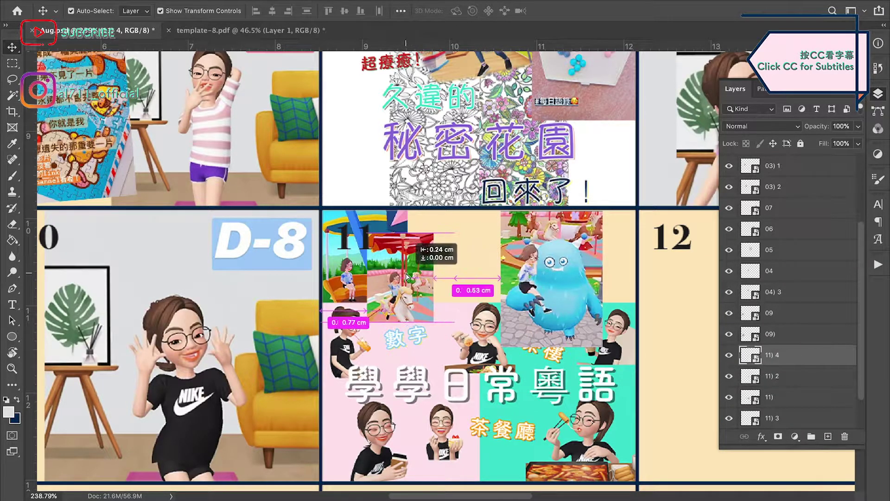
Step: Scale the carousel picture to about 3.29%, rotate it 8 degrees and position it between the Ferris wheel and blue-monster pictures
left_click_drag(400, 322, 419, 324)
left_click_drag(399, 234, 408, 196)
left_click_drag(412, 264, 443, 264)
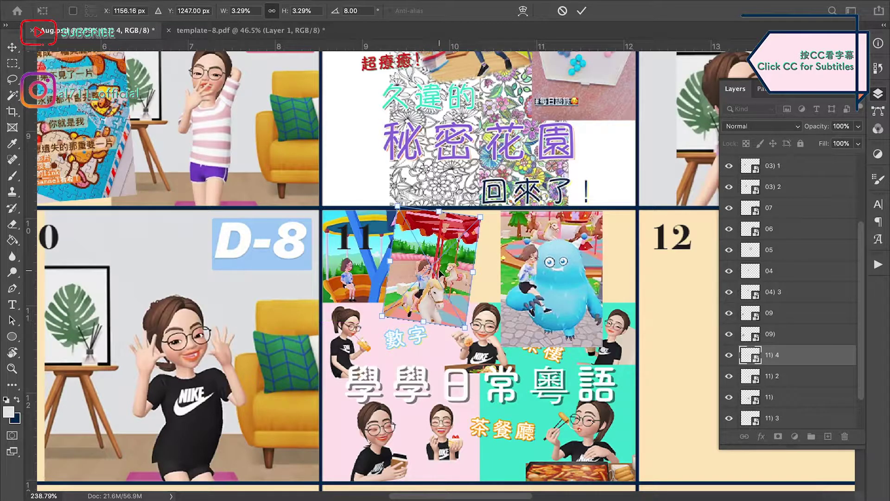
scroll(441, 275, "up", 5)
left_click_drag(429, 276, 441, 277)
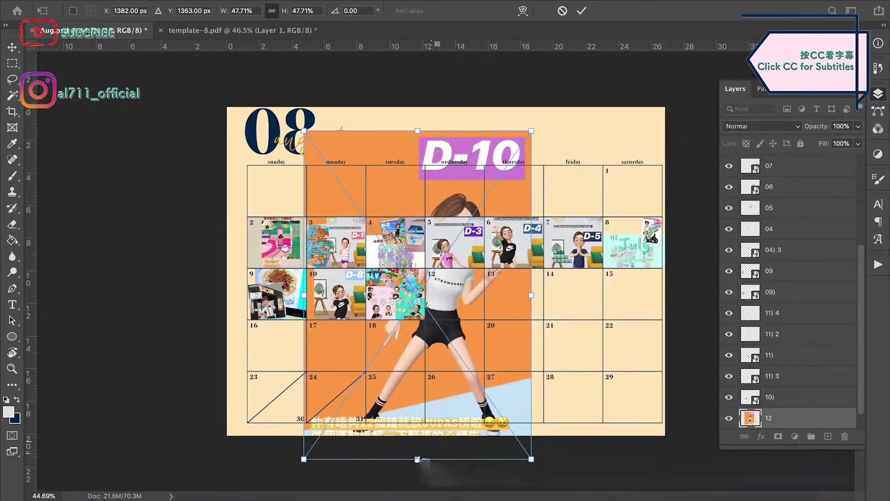
Step: Scale down the placed D-10, iPhone and HKU day-trip pictures, putting the iPhone picture in the August 15 cell
left_click_drag(536, 457, 435, 268)
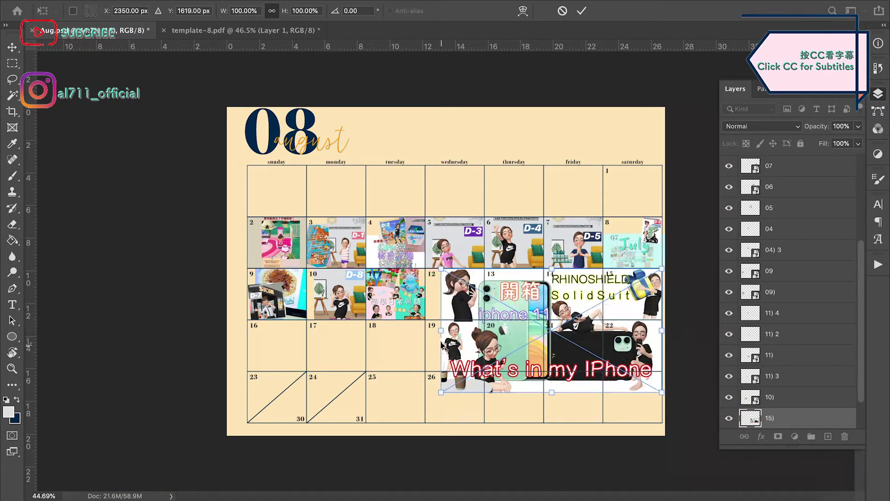
left_click_drag(631, 338, 625, 302)
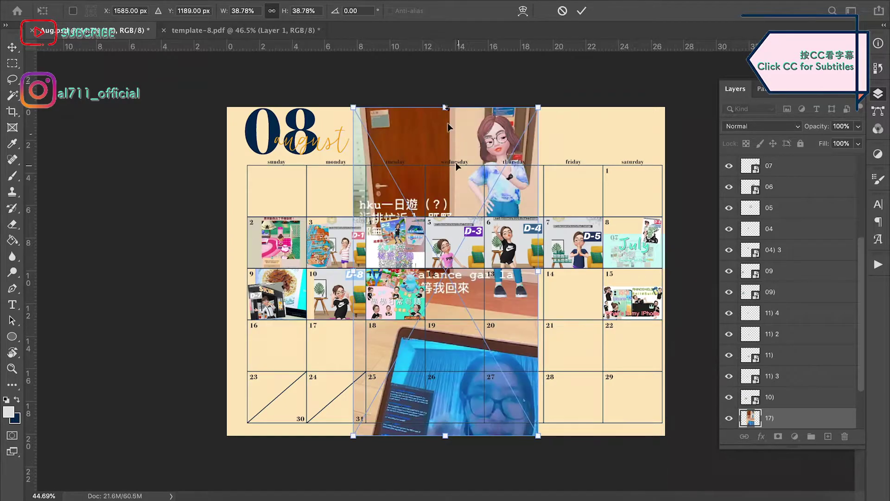
left_click_drag(487, 433, 443, 343)
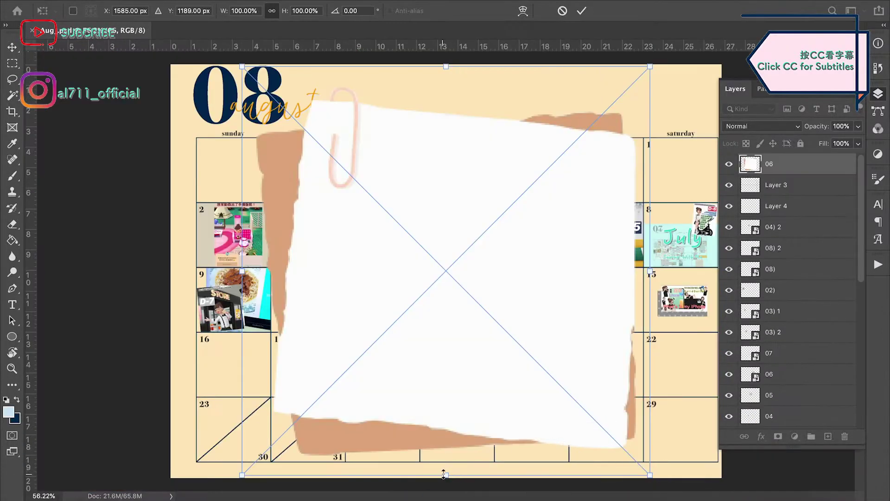
Step: Scale the placed torn-paper note down to about 8.53% and move it into the August 7 cell
left_click_drag(656, 398, 469, 278)
scroll(597, 237, "up", 3)
mouse_move(541, 214)
left_mouse_down()
mouse_move(523, 224)
mouse_move(536, 219)
left_mouse_up()
left_click_drag(489, 359, 483, 243)
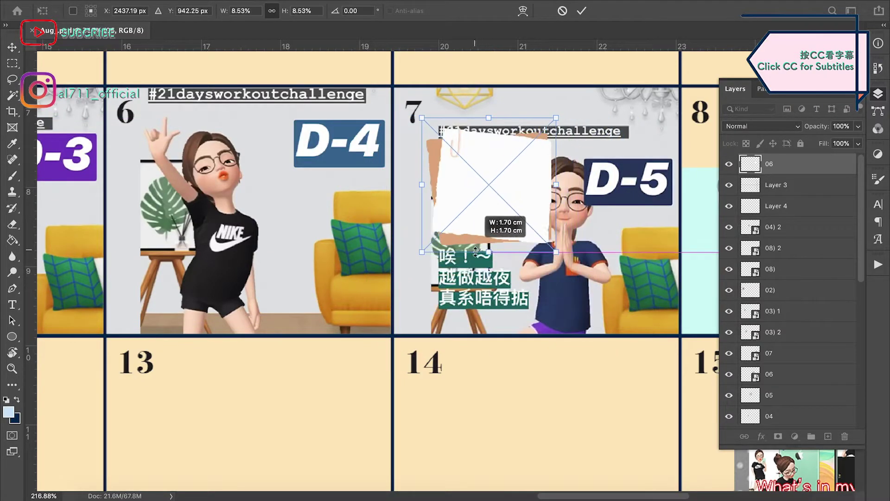
Step: Shrink the paper note slightly and place it against the August 7 cell's left border, below the date number
left_click_drag(499, 194, 469, 196)
left_click_drag(458, 118, 459, 123)
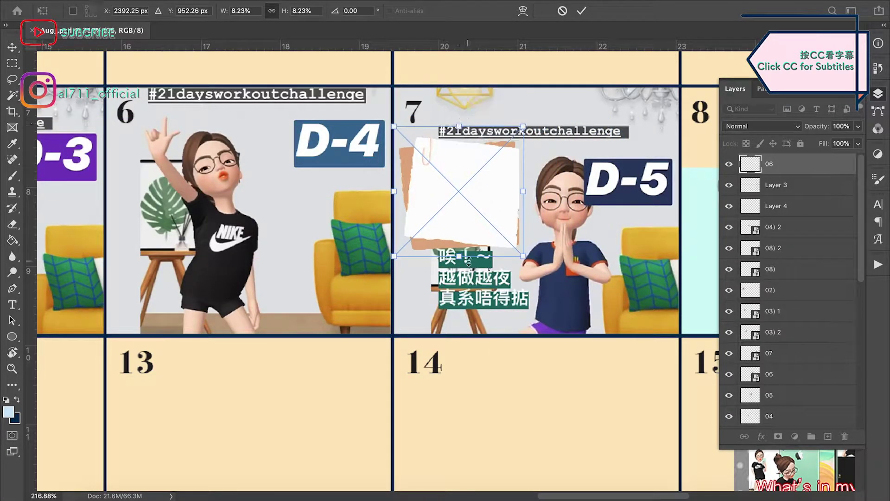
left_click_drag(467, 256, 465, 253)
left_click_drag(478, 197, 473, 197)
key("Return")
scroll(509, 268, "up", 5)
scroll(450, 204, "up", 5)
Step: Set the Type tool's text colour to black
left_click(12, 304)
left_click(500, 11)
left_click_drag(195, 207, 176, 196)
key("Return")
left_click(504, 11)
left_click_drag(197, 347, 167, 369)
key("Return")
Step: Add the text "- 30 Views Milestone" on the August 7 note in LingWai TC at 10 pt
left_click(187, 10)
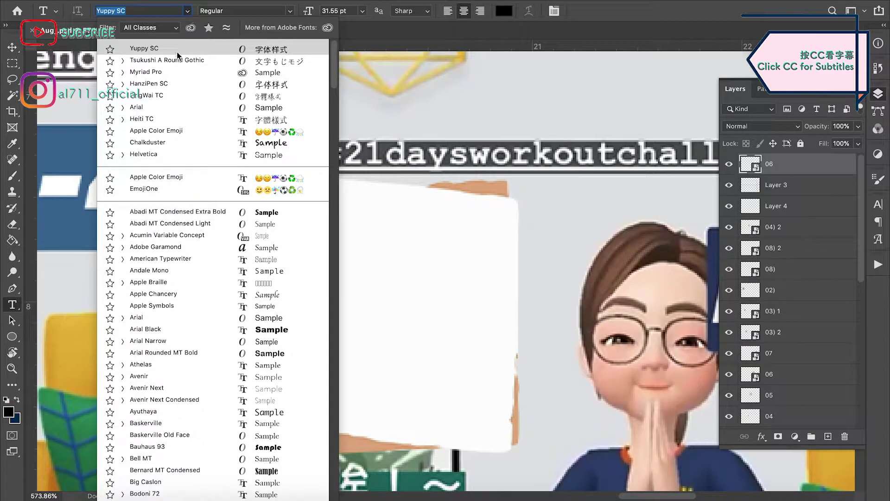
left_click(179, 95)
left_click(340, 259)
left_click(362, 10)
left_click(349, 71)
type("-")
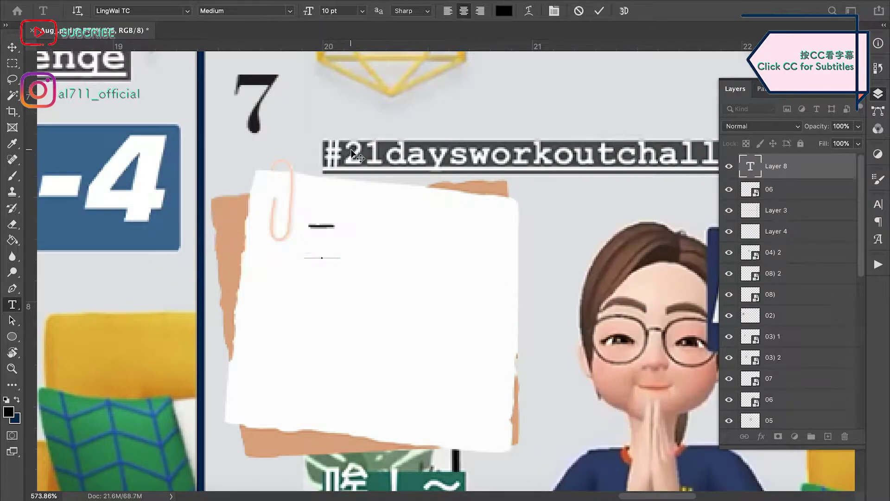
type(" 30 Views Milestone")
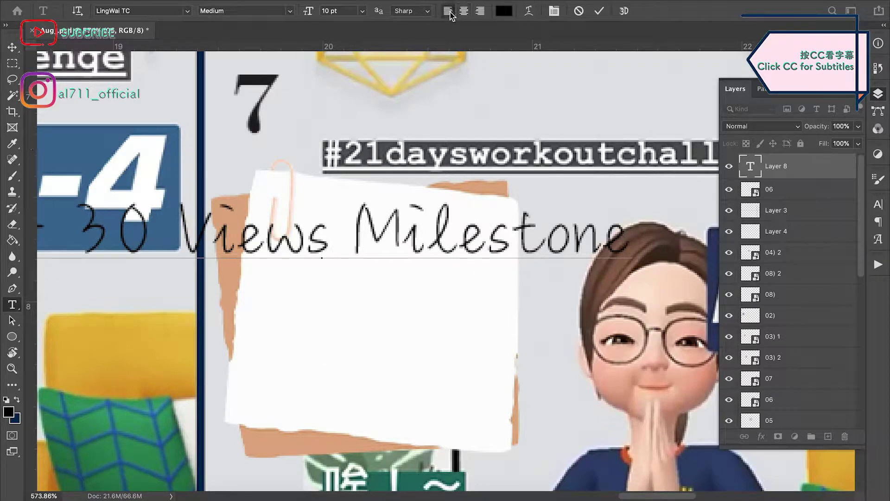
Step: Left-align the note text and rework it into the list lines "- 30 Views" and "- 3 Subscribers"
key("ctrl+a")
left_click(449, 10)
left_click(381, 249)
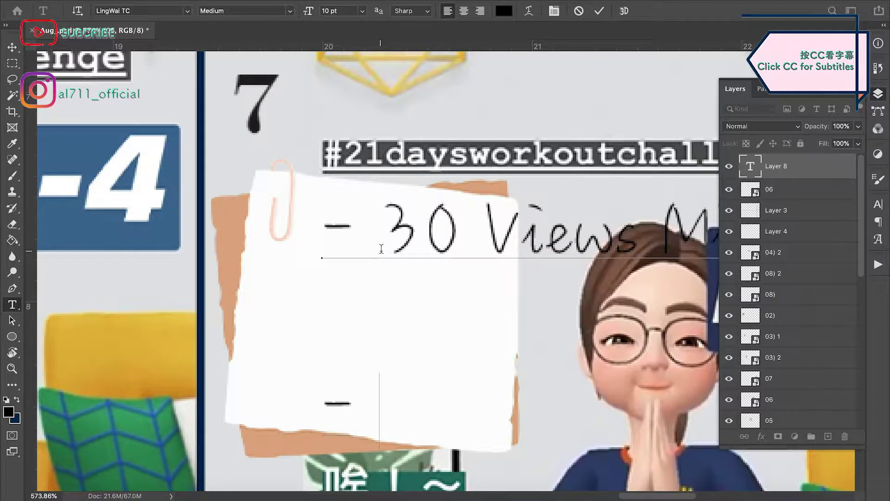
scroll(381, 249, "right", 5)
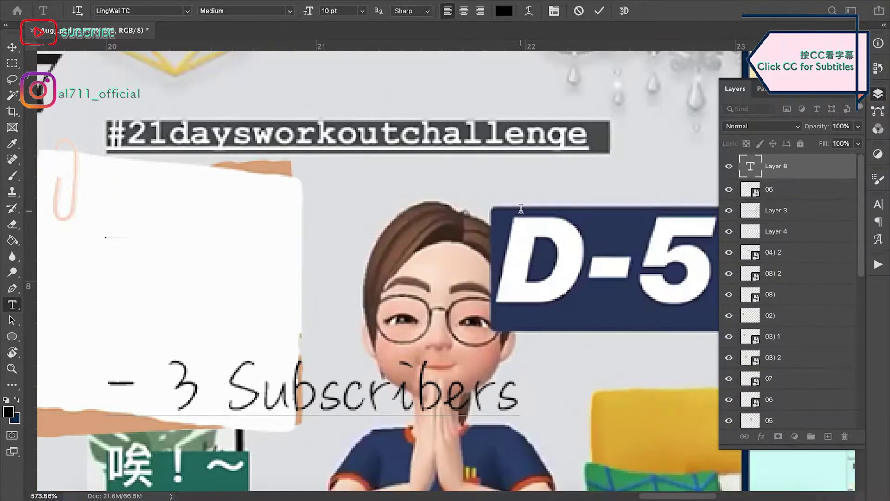
Step: Scale the list text down to about 70% and position it within the August 7 paper note
left_click(12, 47)
scroll(401, 285, "left", 3)
left_click_drag(413, 265, 334, 269)
key("super+t")
left_click_drag(542, 298, 492, 300)
left_click_drag(500, 302, 410, 302)
left_click_drag(82, 304, 125, 304)
scroll(235, 279, "down", 3)
left_click_drag(235, 279, 246, 261)
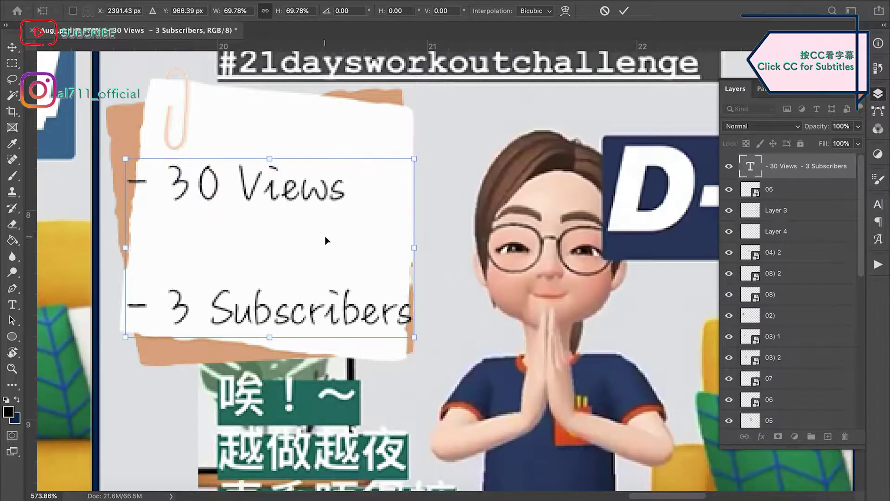
key("Return")
Step: Set the note's list text to 7 pt with 7 pt leading and tracking of 7
left_click(878, 204)
left_click(790, 238)
left_click(757, 238)
left_click(822, 250)
type("7")
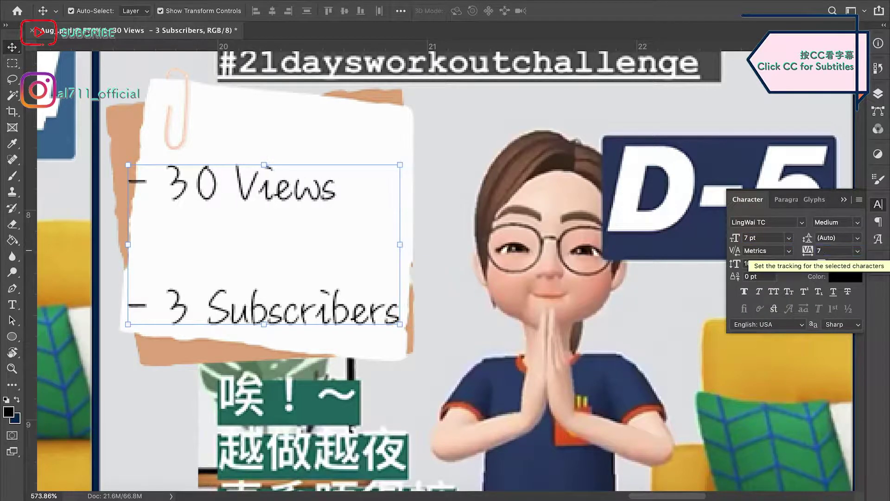
key("Return")
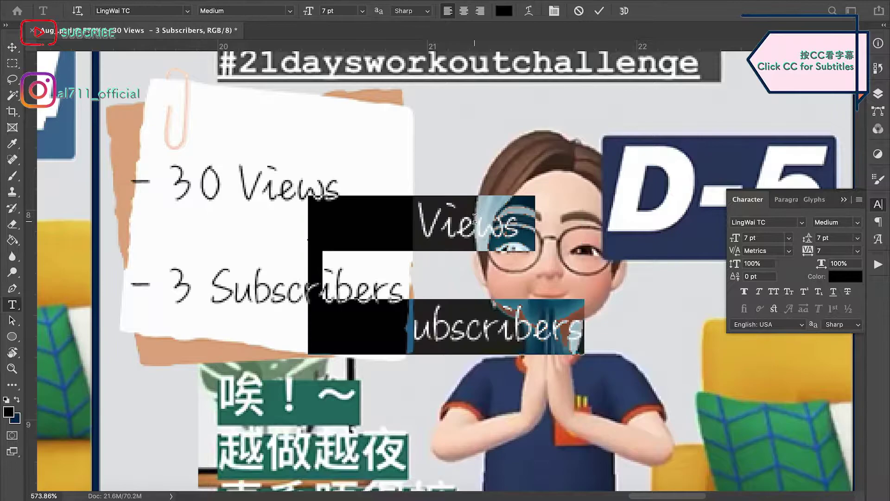
Step: Bring the list text layer to the top of the layer stack and add a separate "Milestone" text
left_click(878, 93)
left_click_drag(792, 373, 791, 159)
double_click(351, 220)
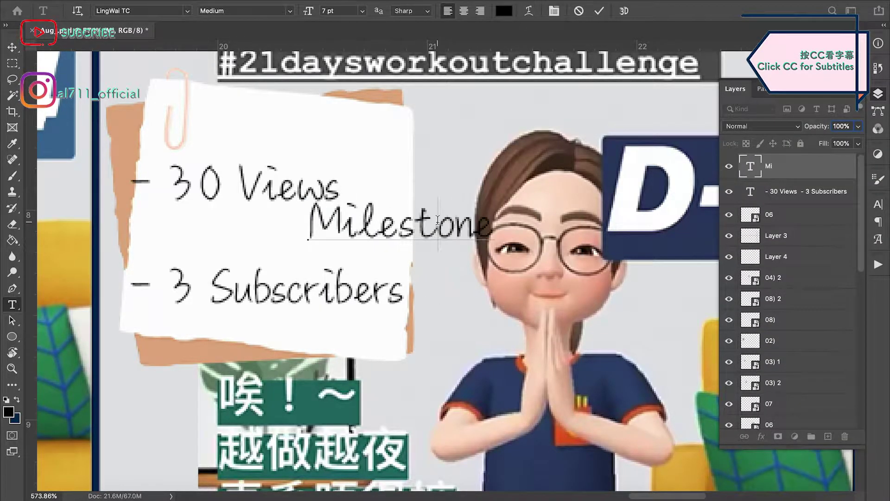
Step: Underline the "Milestone" heading and set it to 10 pt with tracking of 10
double_click(438, 220)
left_click(878, 205)
type("14")
key("Return")
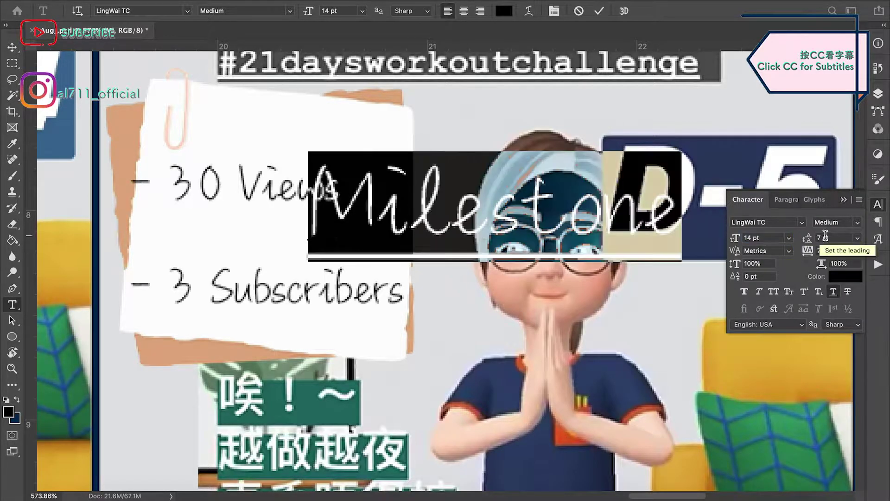
type("10")
key("Return")
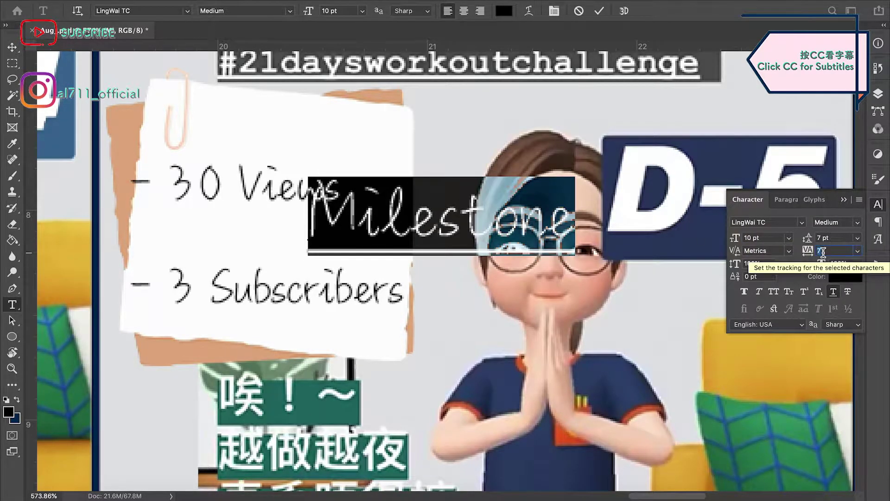
type("10")
key("Return")
Step: Move the "Milestone" heading above the list on the note and scale it to about 81% beside the paper clip
key("super+Return")
key("v")
left_click_drag(460, 216, 349, 121)
left_click(824, 238)
left_click_drag(404, 129, 343, 130)
left_click_drag(137, 130, 191, 130)
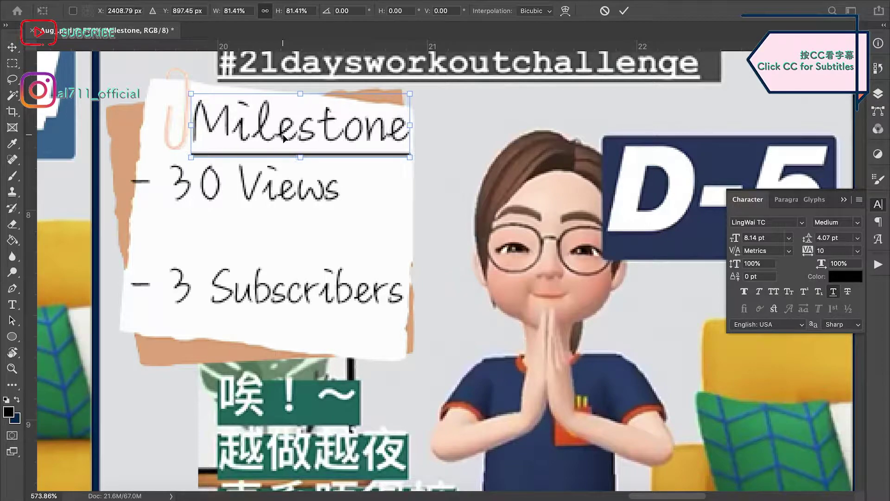
key("Return")
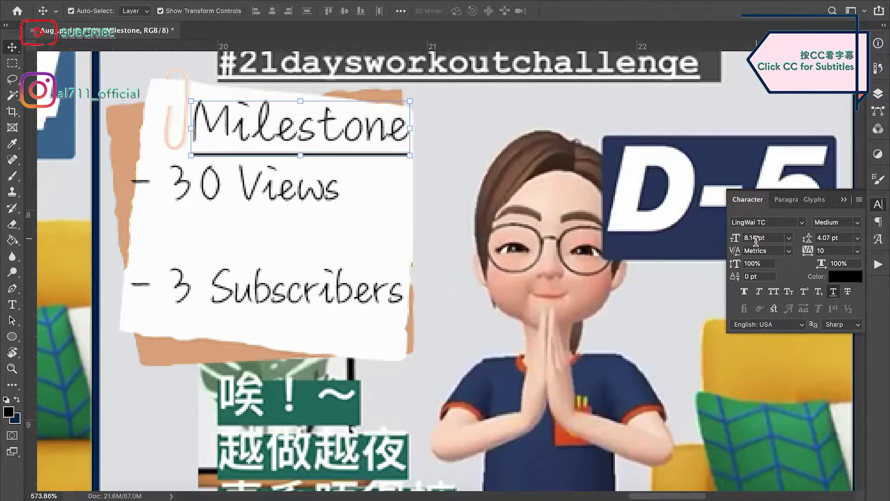
key("Return")
left_click(826, 252)
key("Return")
left_click(448, 143)
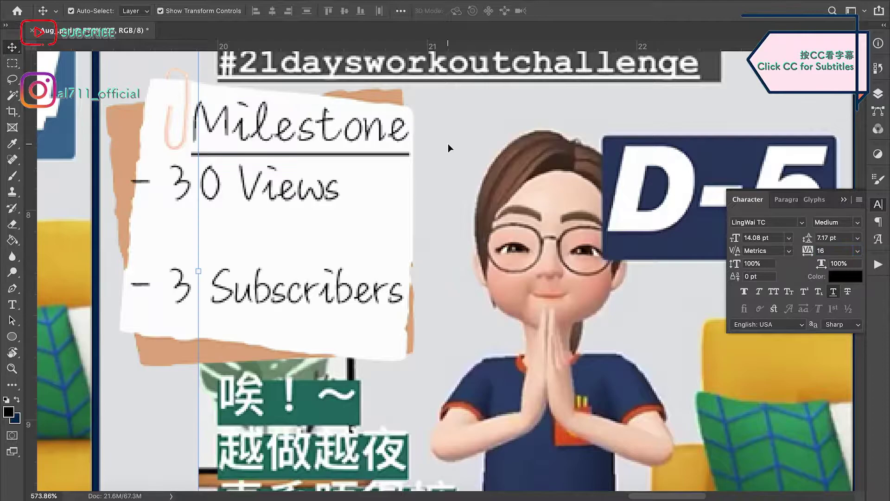
Step: Move the pale tape strip to the lower part of the August 9 cell and widen it to about 116%
scroll(449, 143, "down", 10)
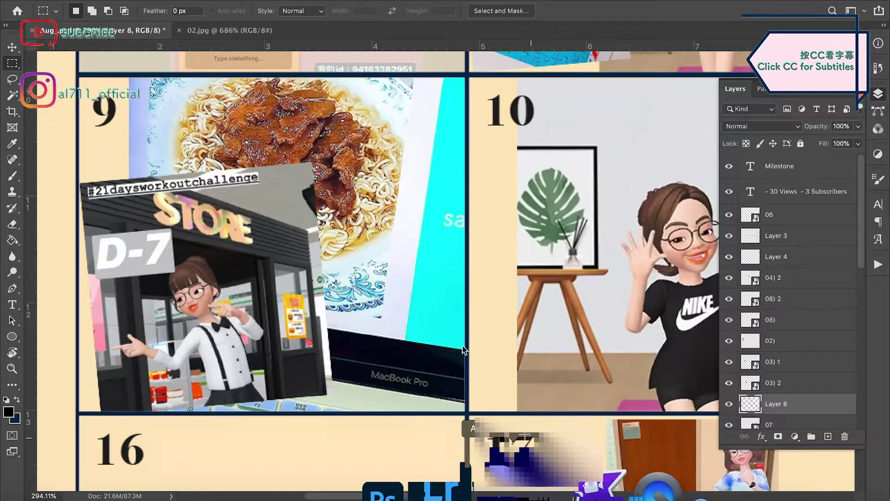
left_click_drag(418, 278, 354, 347)
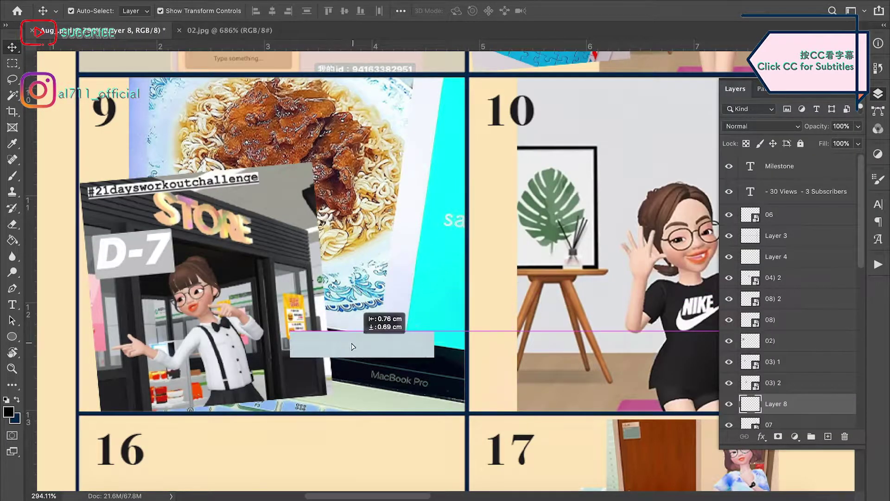
left_click_drag(424, 344, 428, 344)
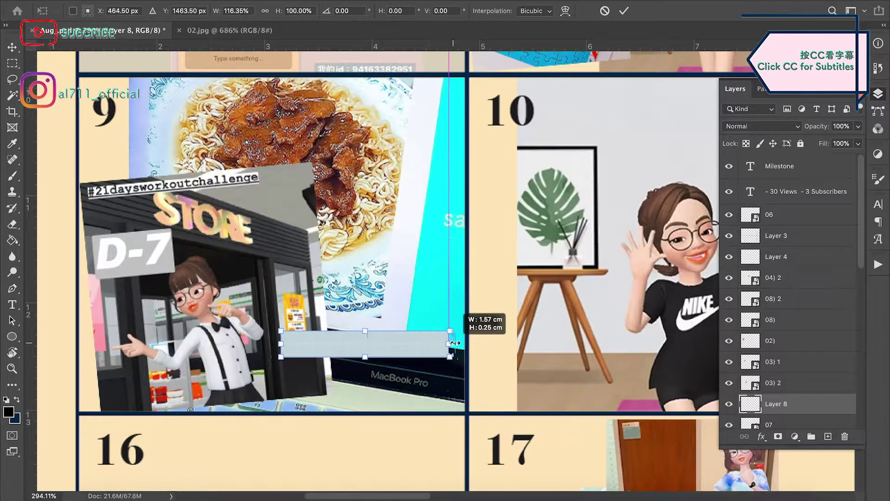
Step: Add the text "40 Views Milestone" in white without underline over the August 9 tape strip
left_click(12, 304)
left_click(504, 10)
left_click_drag(200, 209, 170, 188)
key("Return")
left_click(304, 344)
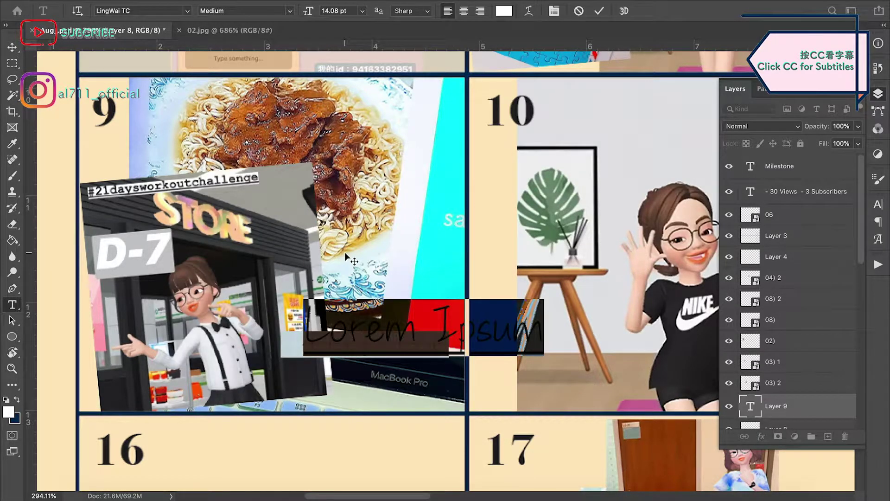
type("10")
left_click(878, 204)
key("ctrl+a")
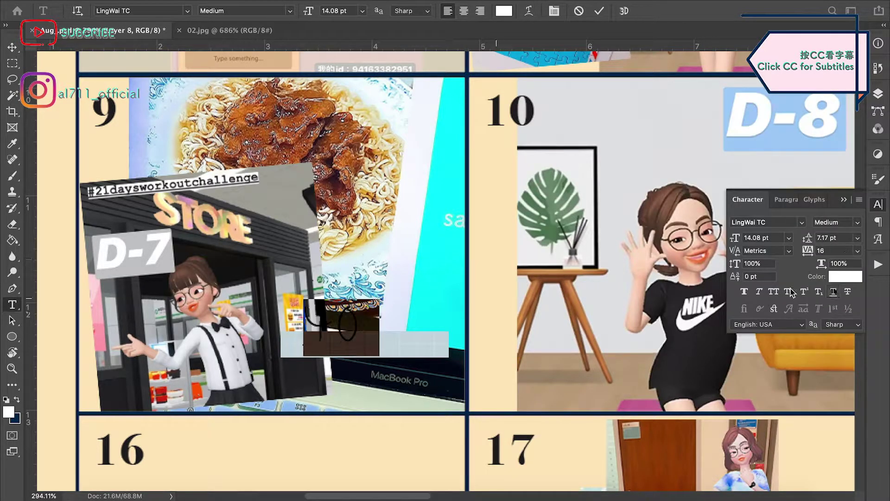
left_click(373, 328)
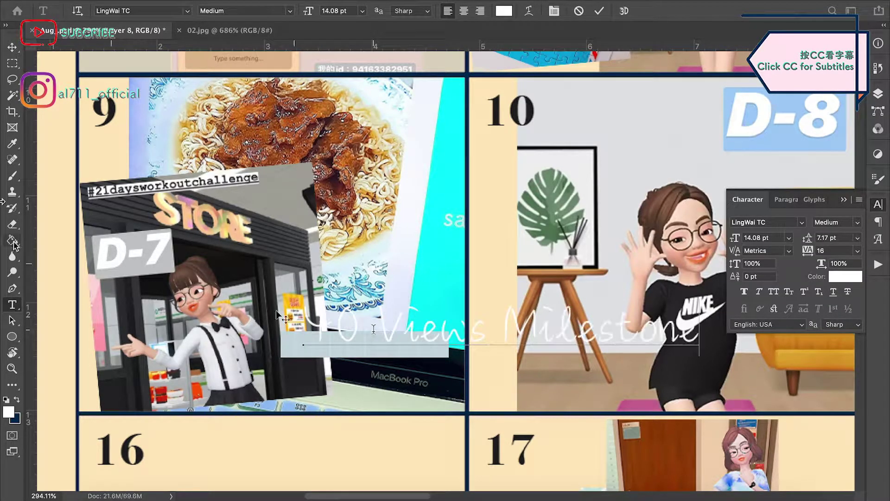
Step: Scale the "40 Views Milestone" text down and fit it within the width of the tape strip
left_click(13, 47)
left_click_drag(522, 327, 394, 339)
left_click_drag(565, 342, 465, 342)
left_click_drag(168, 344, 266, 357)
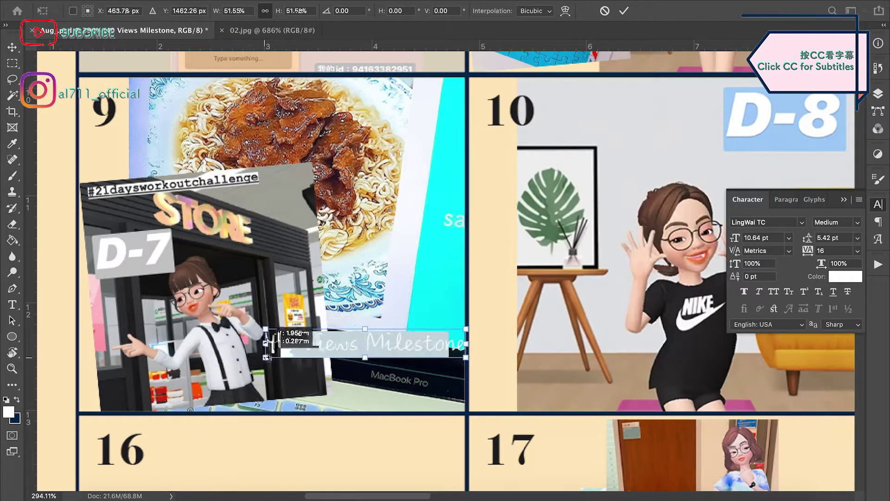
scroll(271, 354, "up", 5)
left_click_drag(350, 286, 350, 291)
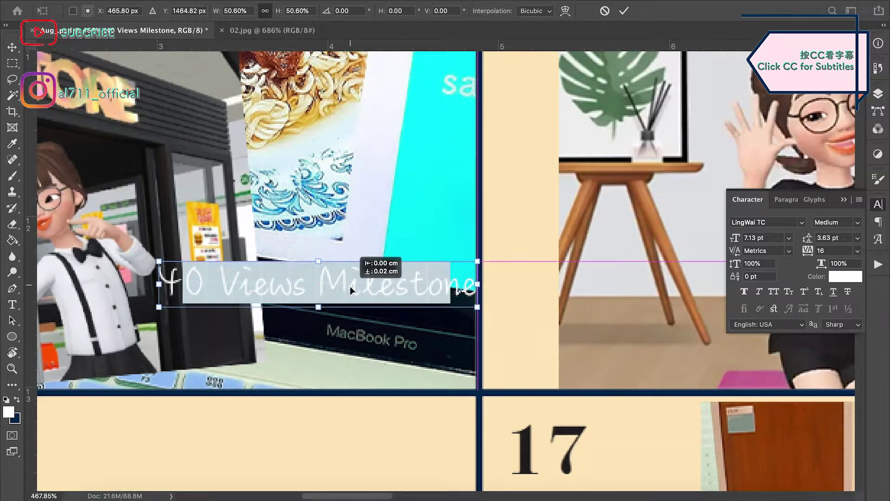
left_click_drag(158, 283, 184, 281)
left_click_drag(477, 283, 450, 279)
key("Return")
Step: Set the "40 Views Milestone" text to 5.5 pt, centre-align it and move it to the middle of the strip
left_click(789, 237)
left_click(760, 238)
key("Return")
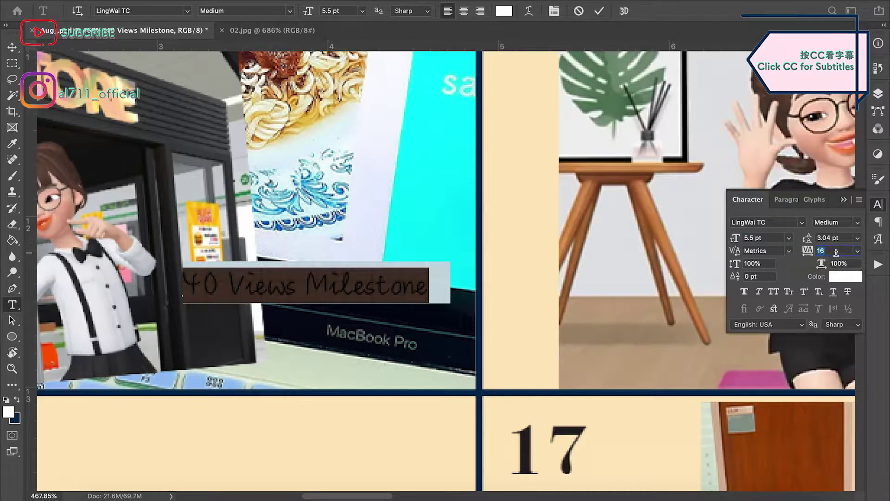
left_click(12, 47)
double_click(318, 282)
left_click(463, 11)
left_click(12, 47)
left_click_drag(241, 284, 374, 283)
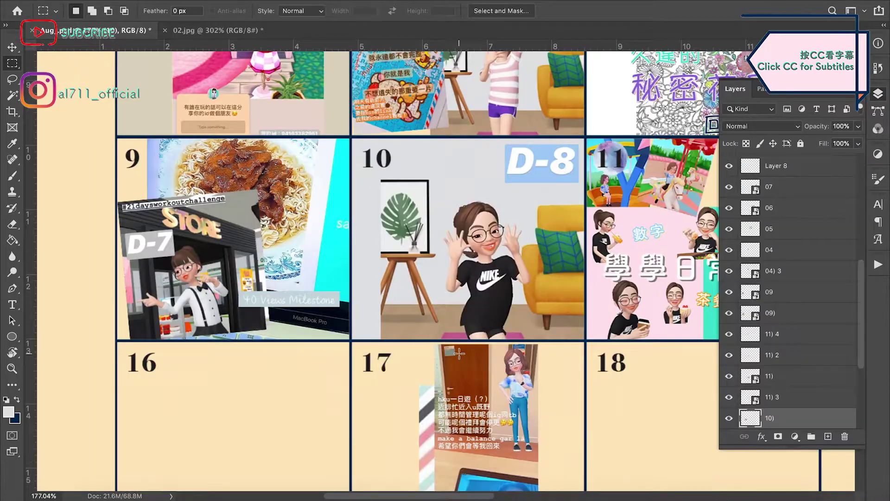
Step: Place the blue grid tape strip low in the August 10 cell, scaled to about 111% and rotated about -5.8°
left_click_drag(444, 283, 407, 302)
scroll(357, 283, "up", 5)
left_click_drag(351, 333, 348, 390)
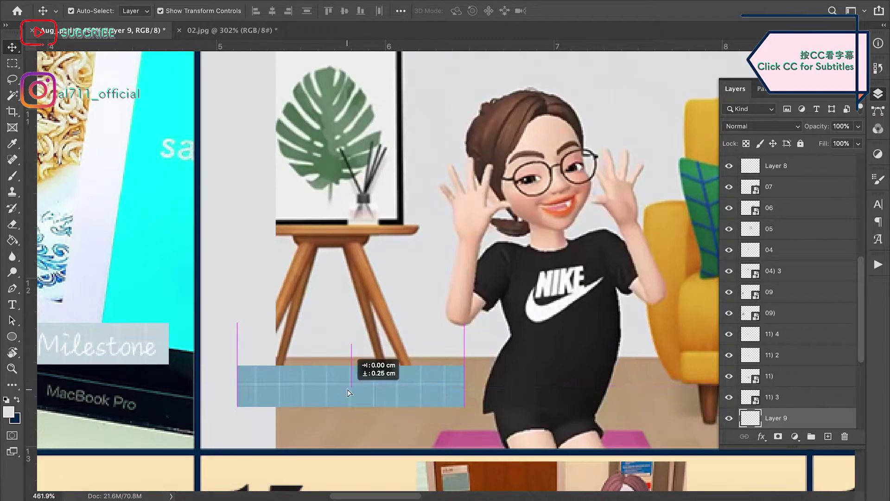
left_click_drag(351, 349, 345, 349)
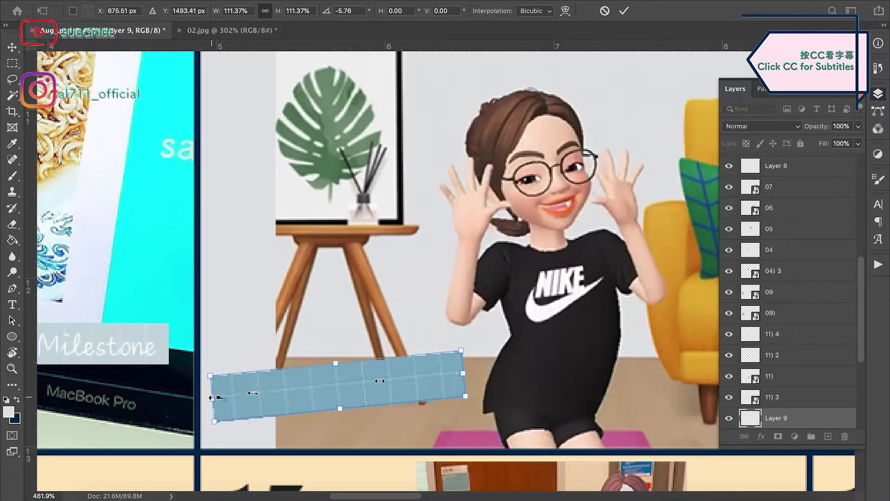
key("Return")
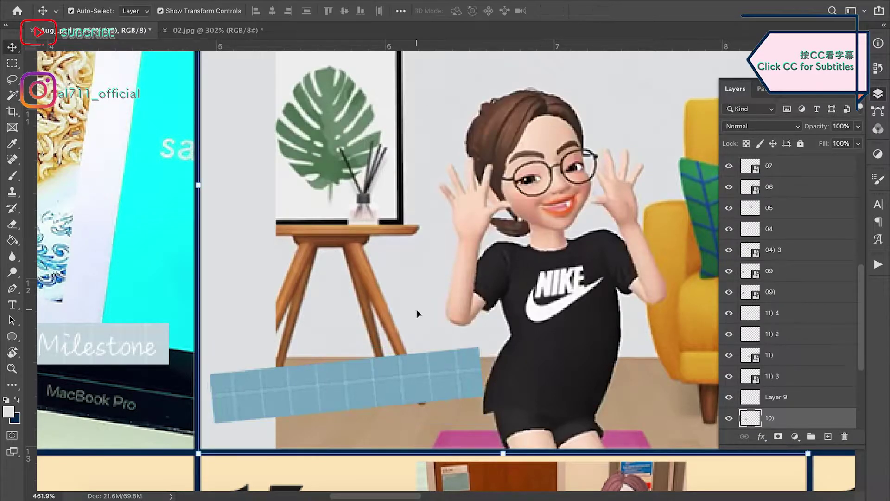
Step: Add the centred text "50 Views Milestone" over the blue tape strip in the August 10 cell
scroll(416, 310, "down", 4)
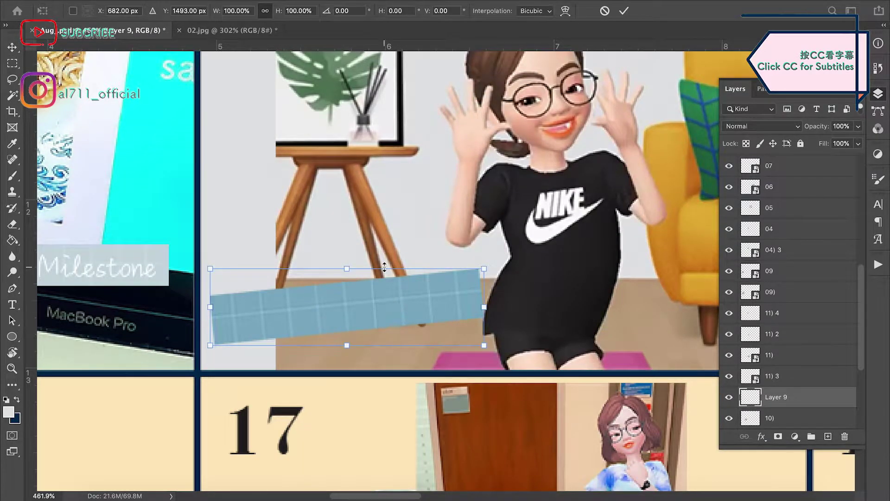
left_click(12, 305)
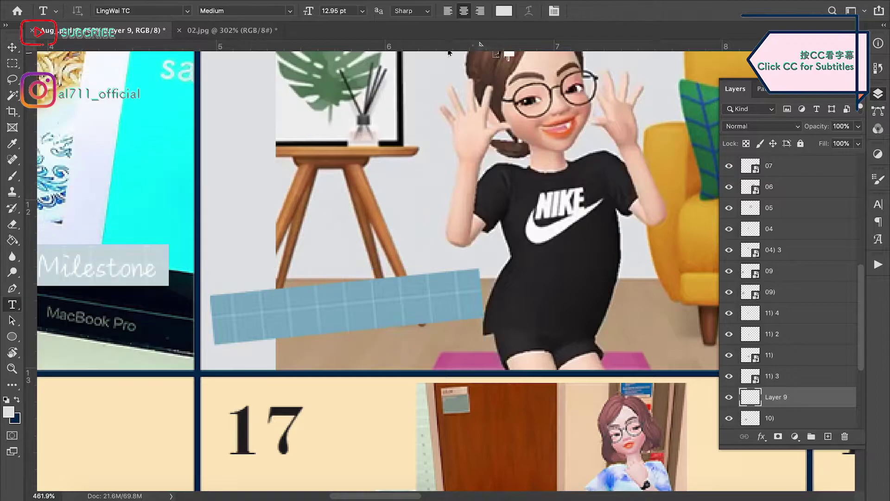
left_click(338, 294)
scroll(337, 294, "up", 4)
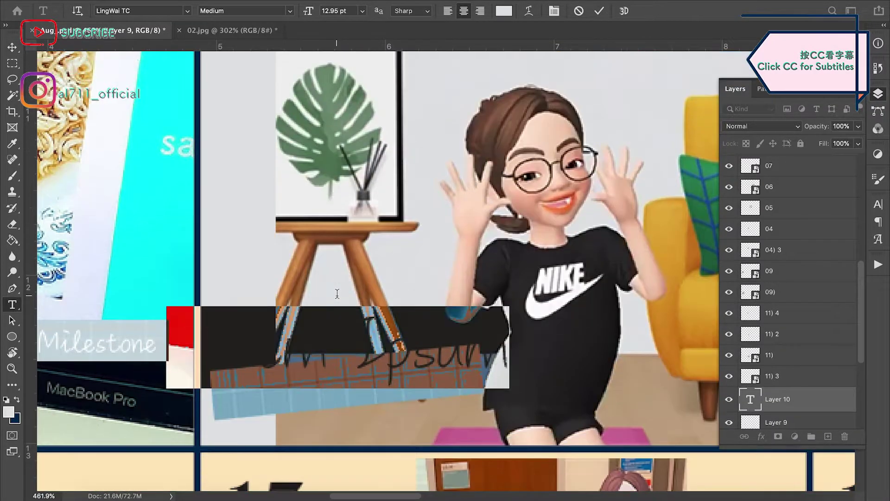
type("Milestone")
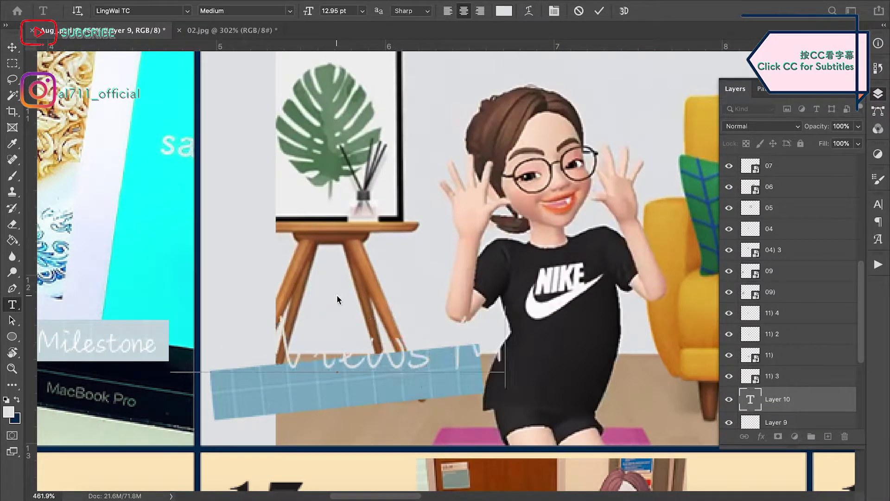
key("ctrl+Return")
Step: Scale the "50 Views Milestone" text down to about 48.63% to match the blue strip's width
key("ctrl+t")
left_click_drag(619, 355, 483, 356)
left_click_drag(64, 351, 212, 372)
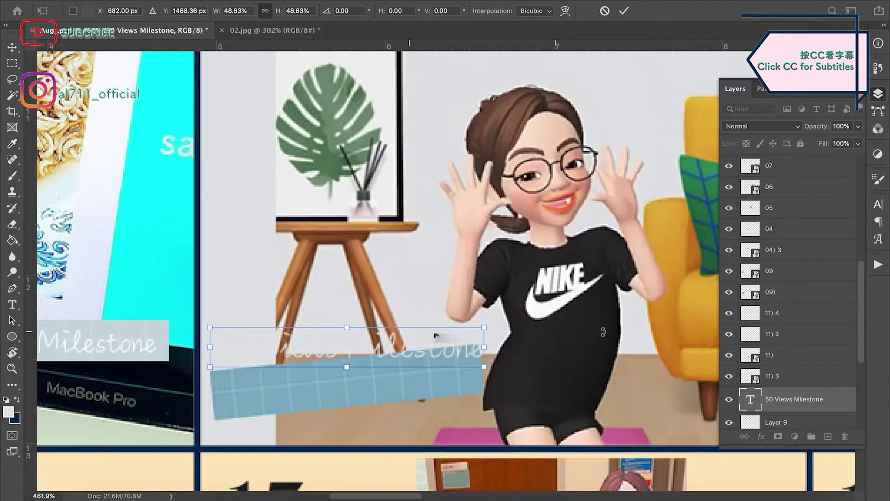
key("Return")
Step: Bring the "50 Views Milestone" layer to the top of the layer stack and move the text onto the blue strip
scroll(789, 260, "up", 5)
scroll(780, 275, "up", 3)
left_click_drag(775, 166, 775, 167)
left_click_drag(345, 344, 345, 385)
scroll(346, 390, "up", 3)
scroll(347, 343, "down", 3)
Step: Rotate the "50 Views Milestone" text about -5.16° to follow the blue strip and shrink it slightly to fit
left_click_drag(343, 305, 336, 266)
key("super+z")
left_click_drag(342, 343, 335, 343)
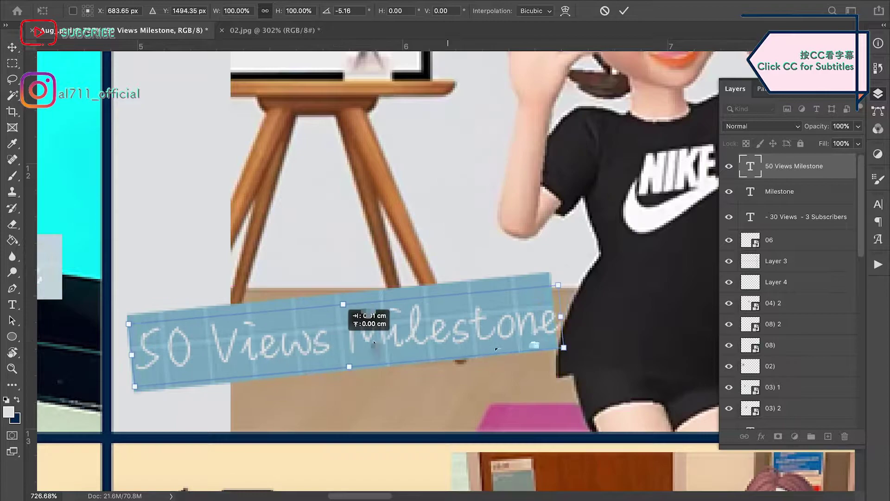
left_click_drag(563, 316, 555, 316)
key("Return")
Step: Set the "50 Views Milestone" text to 6 pt with tracking of 12
left_click(877, 205)
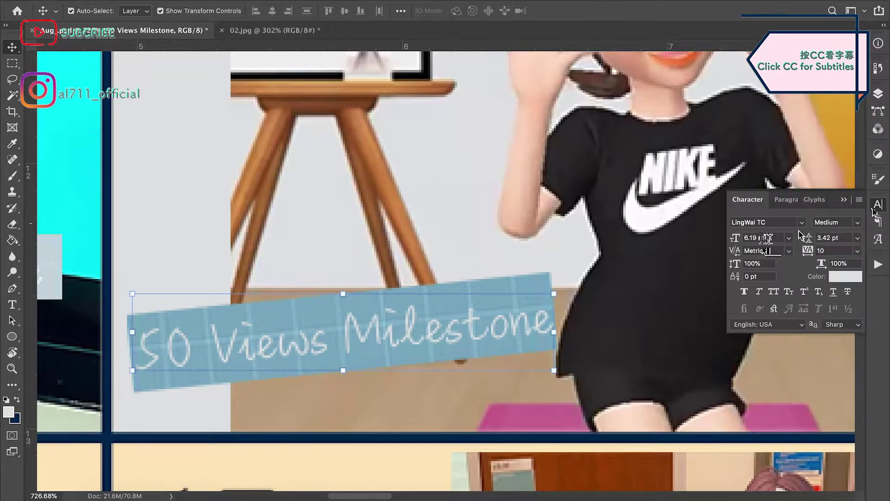
type("6")
key("Return")
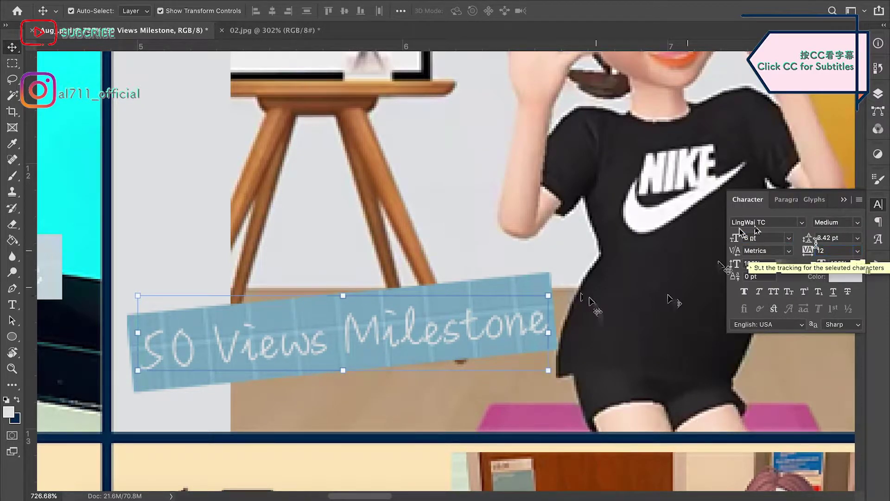
Step: Enlarge the blue watercolor circle to about 272.34% and place it in the August 14 cell
scroll(449, 257, "down", 10)
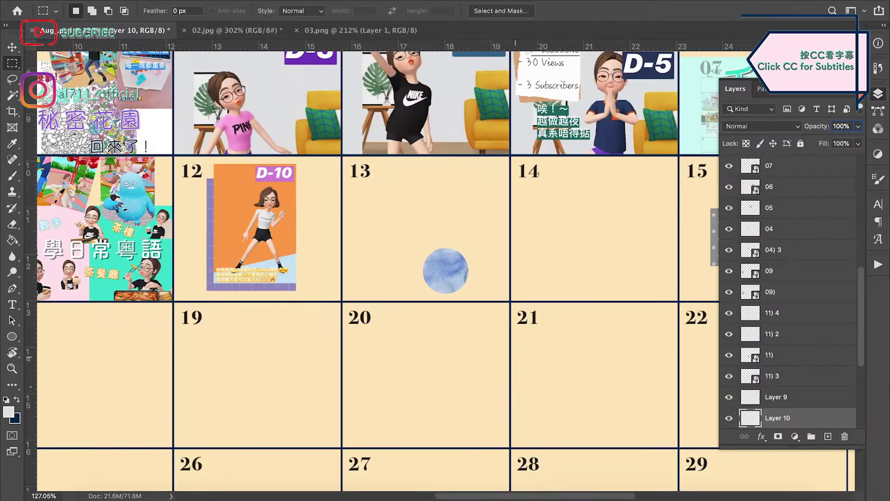
left_click_drag(338, 180, 531, 239)
left_click_drag(613, 239, 657, 245)
key("Up")
key("Up")
key("Up")
key("Up")
key("Up")
key("Up")
key("Up")
key("Up")
key("Up")
key("Up")
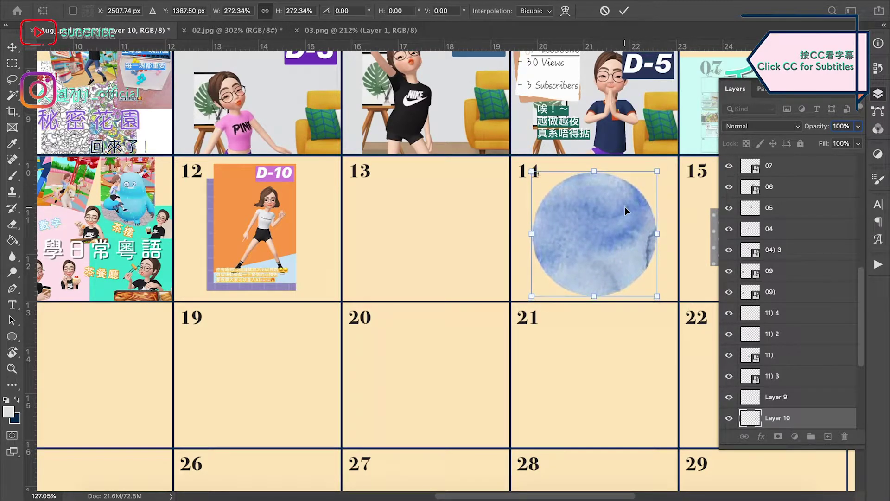
key("Return")
Step: Add the two-line text "60 Views Milestone" over the blue circle, on a new layer above layer 07
left_click(788, 165)
scroll(609, 217, "up", 5)
scroll(610, 223, "up", 3)
left_click(12, 305)
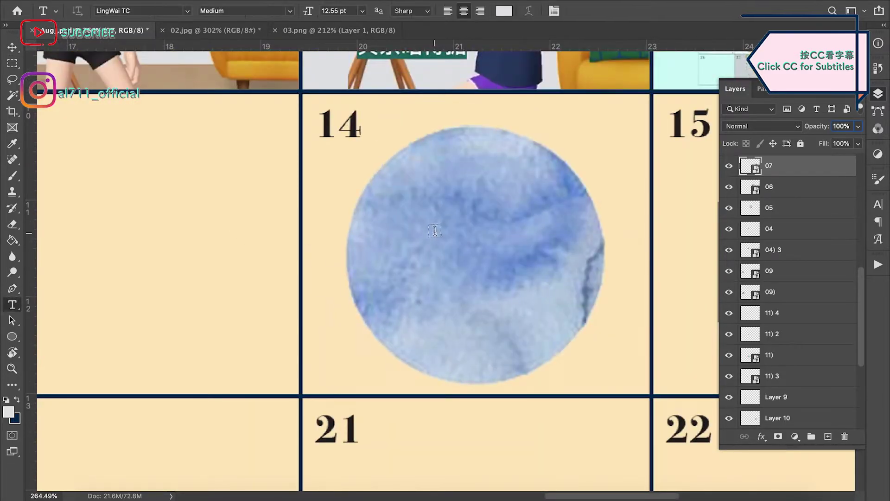
left_click(430, 232)
type("60 Views")
key("Return")
type("Milestone")
Step: Center the "60 Views Milestone" text on the blue circle and enlarge it to nearly the circle's width
left_click(12, 47)
left_click_drag(451, 230, 497, 258)
key("super+t")
left_click_drag(557, 256, 605, 257)
key("Return")
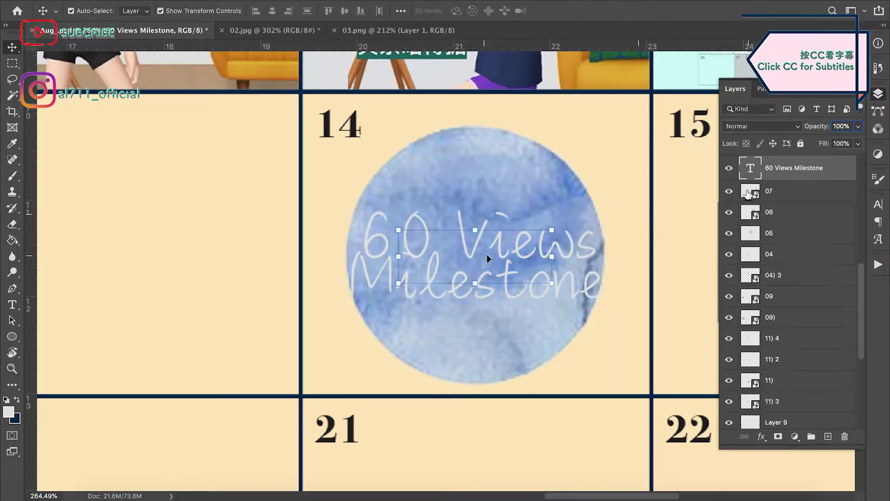
Step: Set the "60 Views Milestone" text to 18 pt with tracking of 10 and move it up slightly on the circle
left_click(878, 204)
left_click(790, 237)
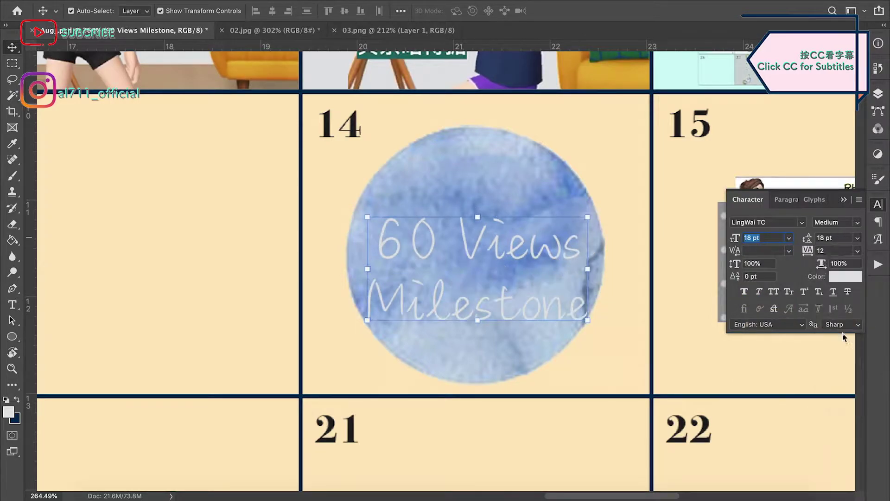
left_click(858, 250)
left_click(834, 349)
left_click_drag(549, 255, 549, 243)
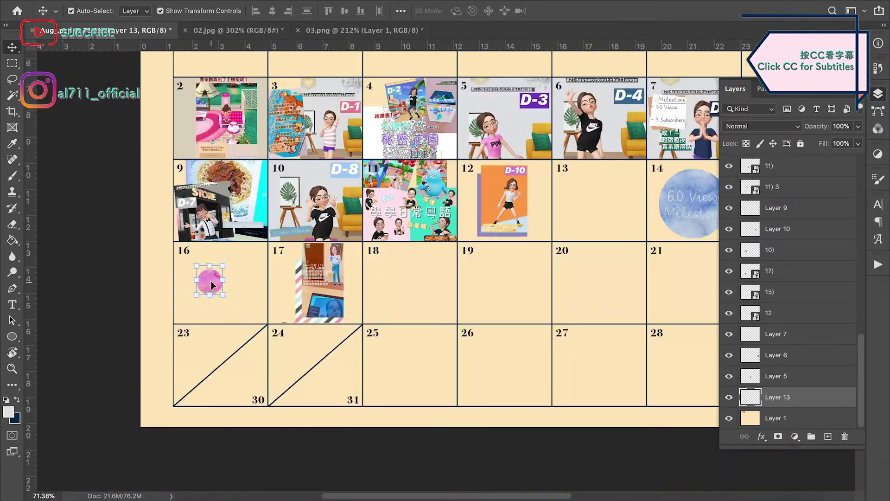
Step: Enlarge the pink watercolor circle to about 228.41% and place it in the August 16 cell
left_click_drag(199, 278, 572, 173)
left_click_drag(577, 222, 222, 286)
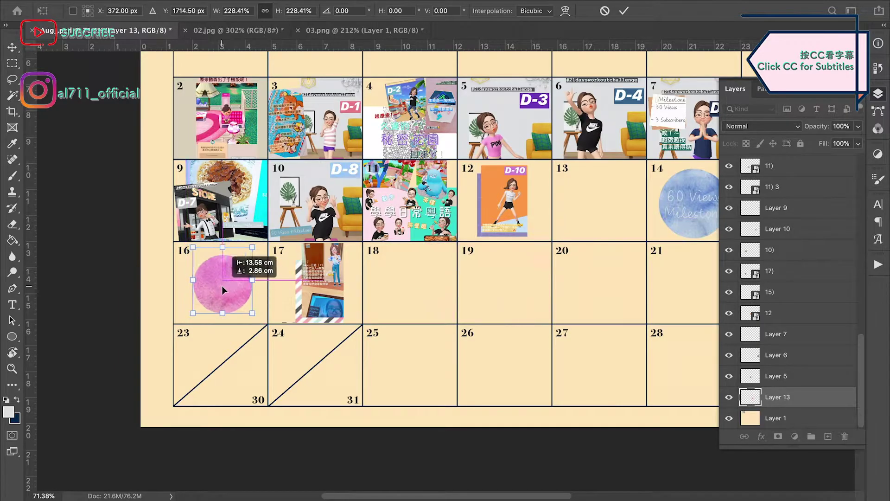
key("Return")
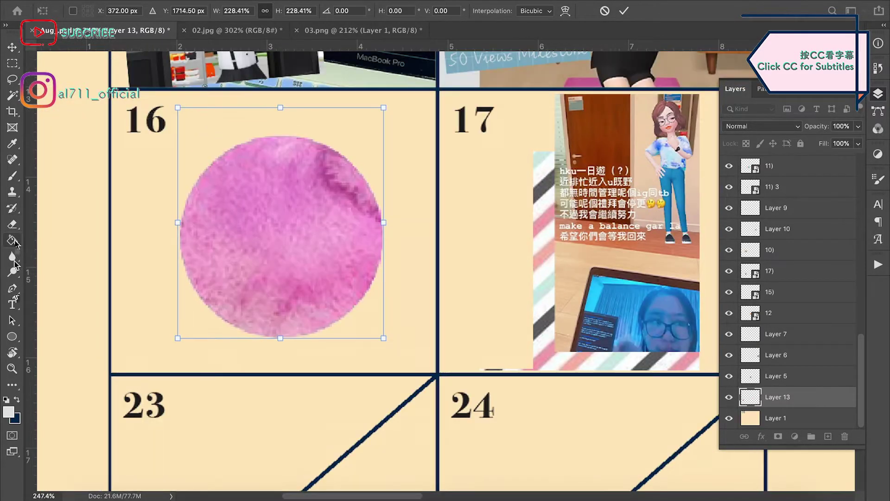
Step: Add the two-line text "70 Views Milestone" on the pink circle
key("t")
left_click(260, 213)
type("60")
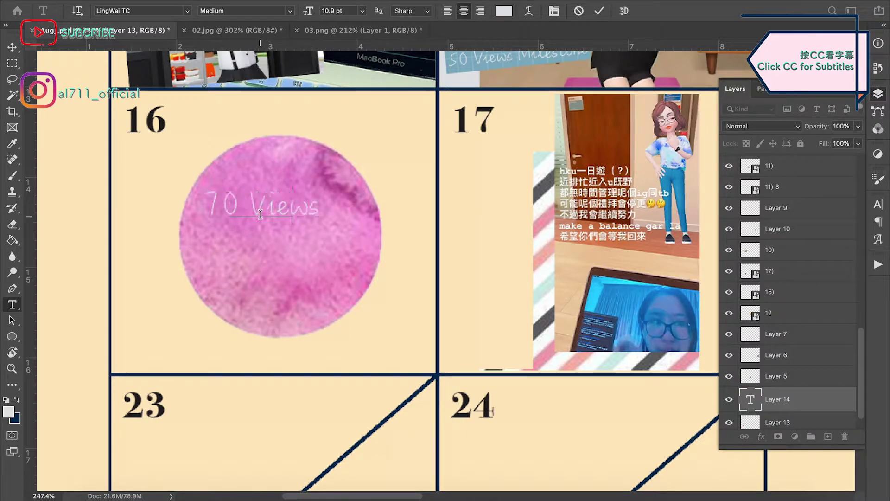
Step: Center the "70 Views Milestone" text on the pink circle and stretch it to the circle's full width
left_click(12, 47)
left_click_drag(278, 218, 287, 253)
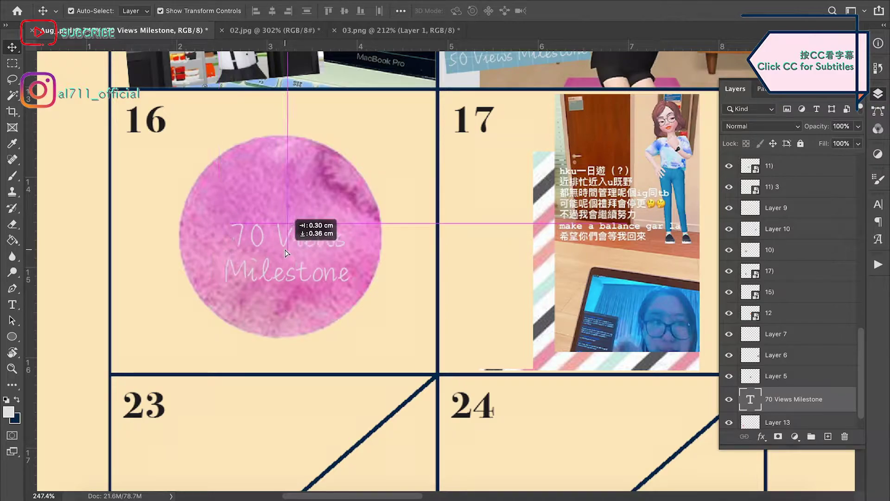
left_click_drag(224, 250, 177, 257)
left_click_drag(350, 252, 384, 254)
key("Return")
Step: Adjust the font size and leading of the "70 Views Milestone" text and move it up slightly on the pink circle
left_click(879, 205)
left_click(789, 238)
left_click(765, 330)
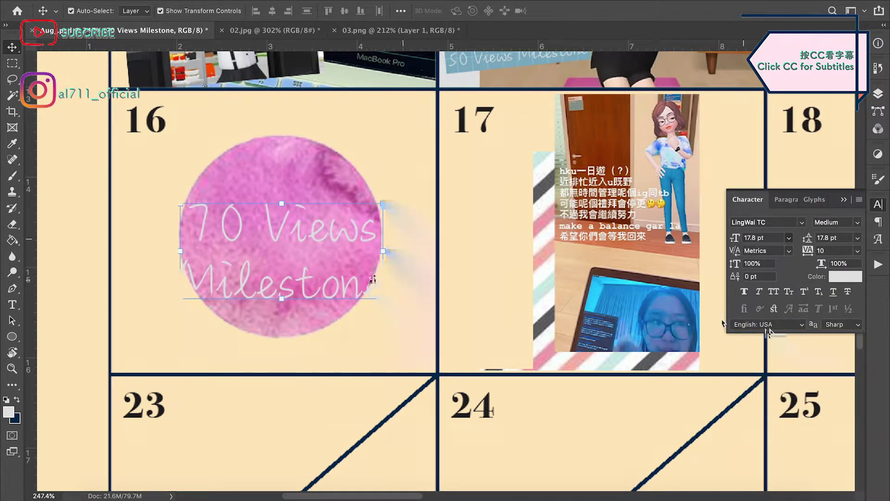
left_click(857, 239)
left_click(835, 330)
left_click_drag(208, 227, 210, 207)
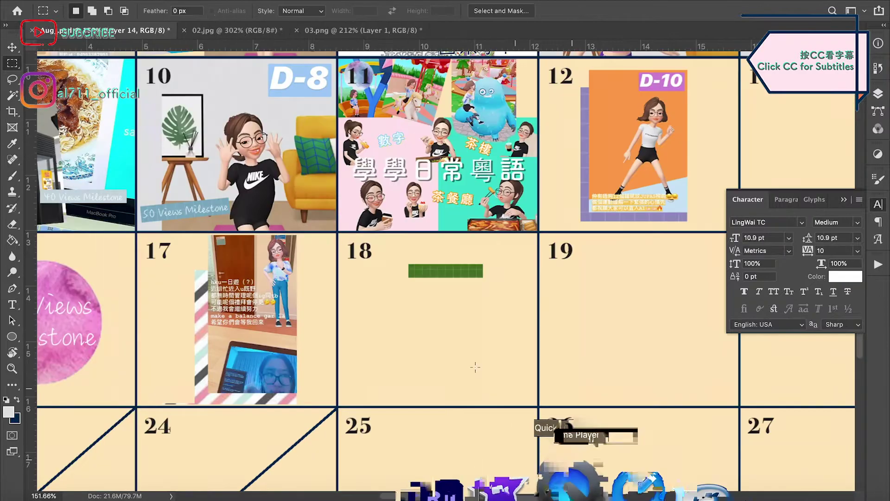
Step: Move the green grid strip onto the August 17 picture's lower left part and enlarge it to about 118.24%
key("v")
left_click_drag(472, 271, 217, 336)
scroll(264, 322, "up", 5)
scroll(264, 322, "down", 3)
left_click_drag(240, 252, 210, 274)
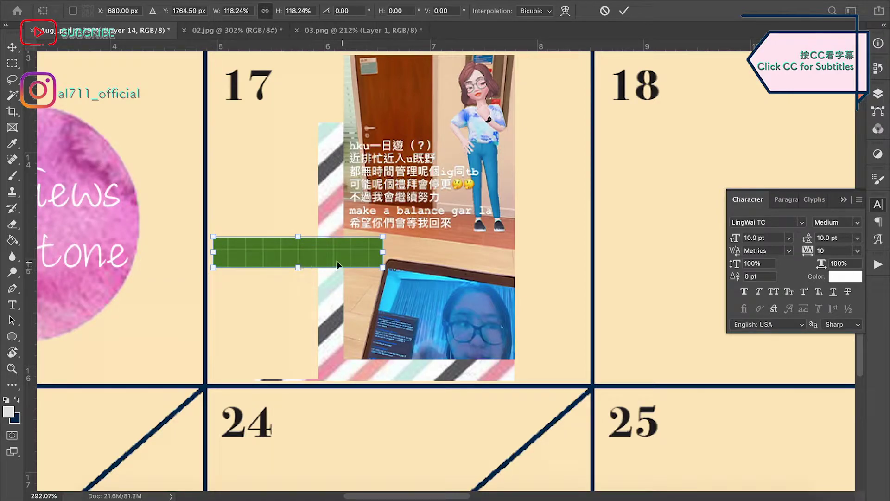
Step: Add the text "80 Views Milestone" on the green strip
left_click(12, 305)
left_click(229, 249)
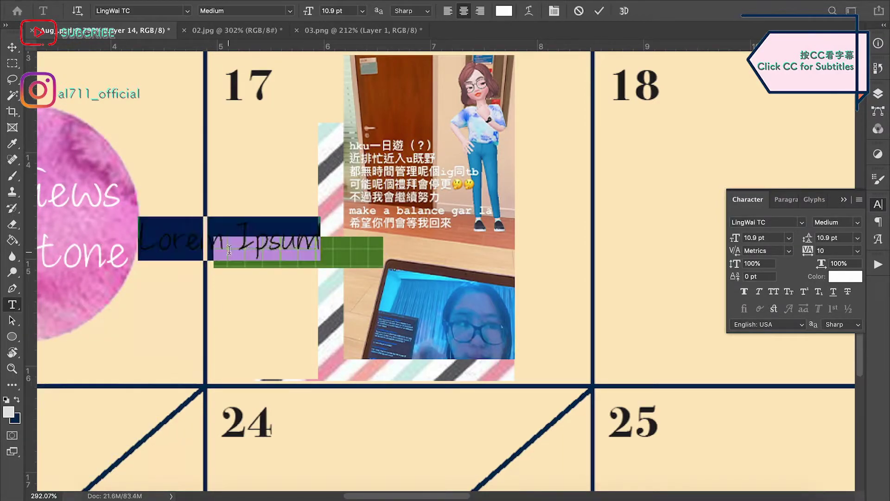
type("30")
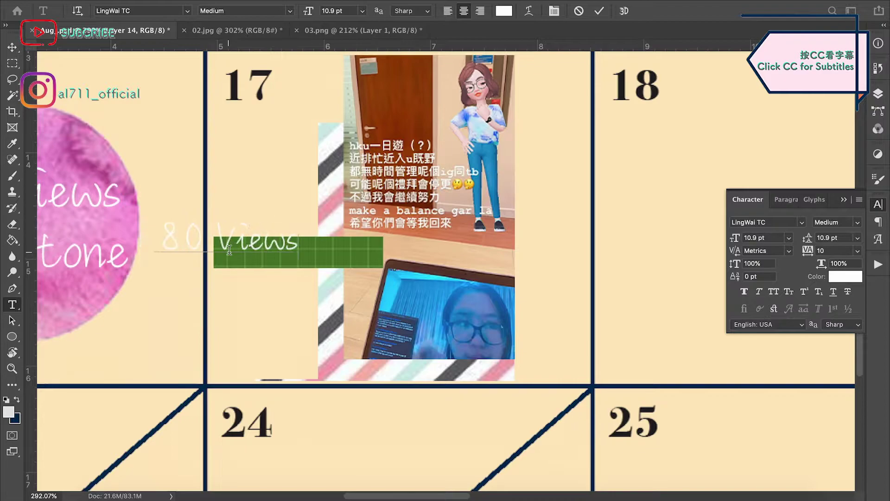
type(" Views Milestone")
key("super+Return")
Step: Move the "80 Views Milestone" text onto the green strip and shrink it to the strip's width
key("v")
left_click_drag(262, 230, 394, 243)
left_click_drag(509, 264, 385, 258)
key("Return")
Step: Set the "80 Views Milestone" text to 6 pt with tracking of 12 and center it on the green strip
double_click(357, 249)
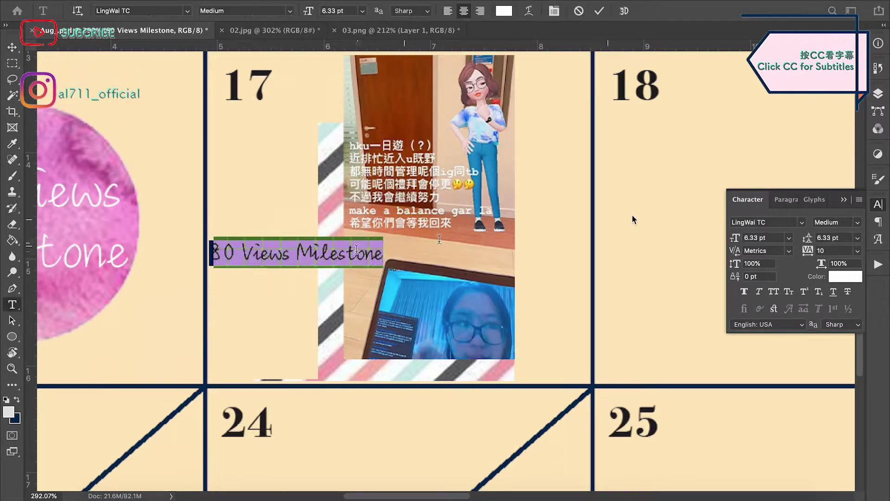
left_click(837, 250)
type("1")
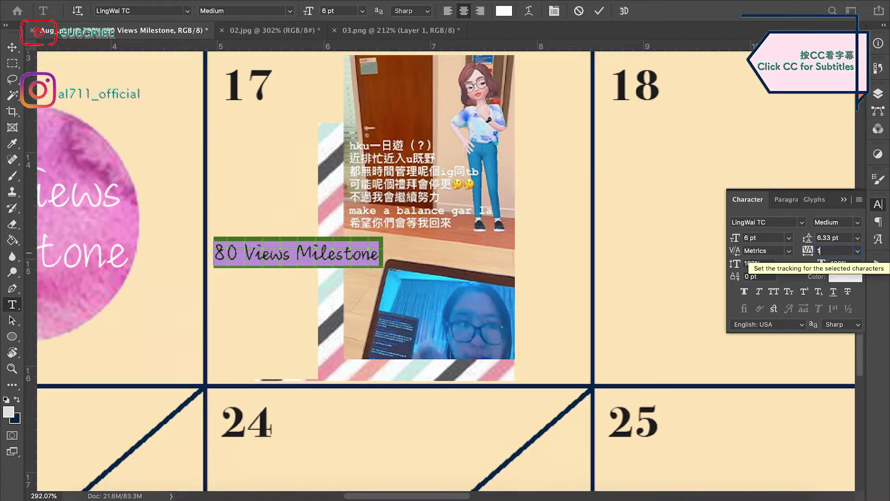
left_click(12, 47)
left_click_drag(291, 253, 295, 252)
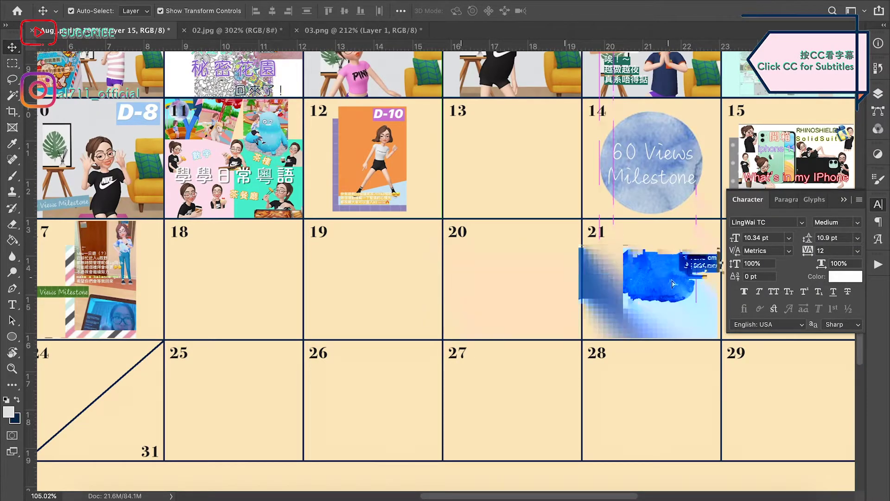
Step: Enlarge the dark blue watercolor patch slightly and center it in the August 21 cell
scroll(650, 288, "up", 3)
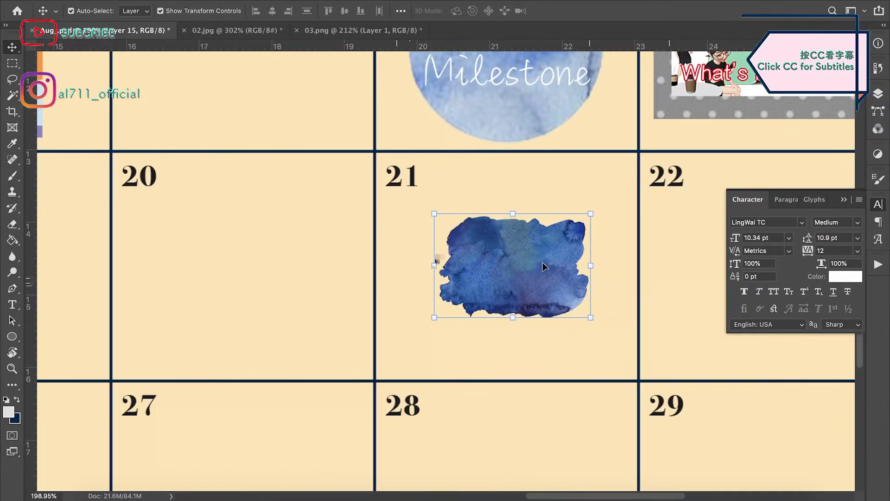
left_click_drag(591, 265, 605, 266)
left_click_drag(526, 268, 526, 282)
Step: Add the two-line text "90 Views Milestone" on the dark blue watercolor patch
left_click(12, 304)
left_click(13, 306)
left_click(481, 249)
type("90 Views")
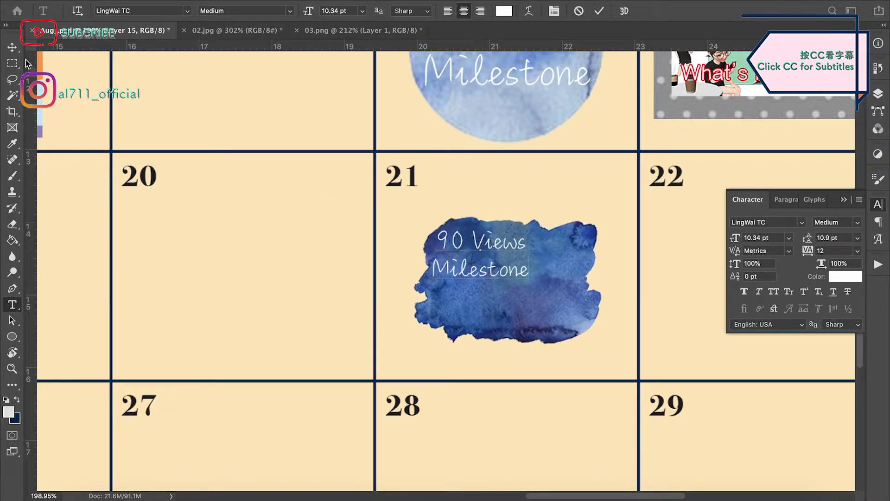
Step: Scale the "90 Views Milestone" text up to about 200.58% to span the dark blue patch
left_click(15, 48)
left_click_drag(530, 256, 604, 266)
left_click_drag(432, 258, 412, 259)
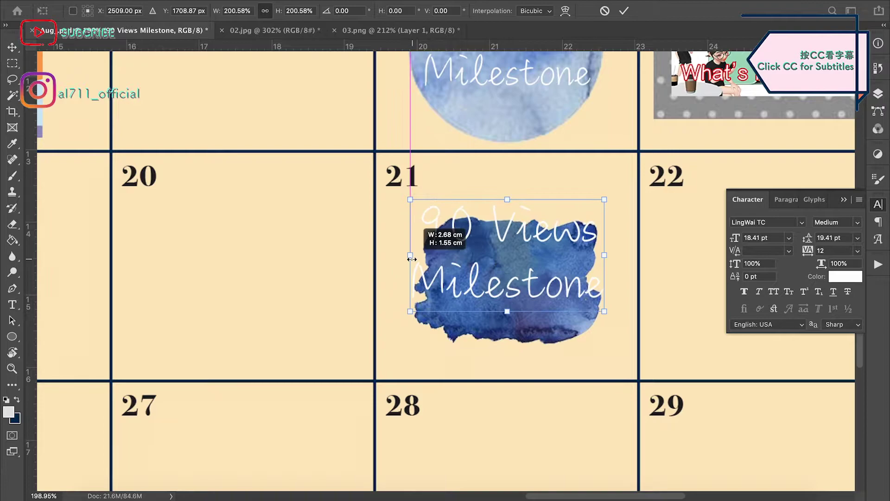
Step: Set the "90 Views Milestone" text to 18 pt with 18 pt leading and tracking of 18, and center it on the patch
left_click(788, 237)
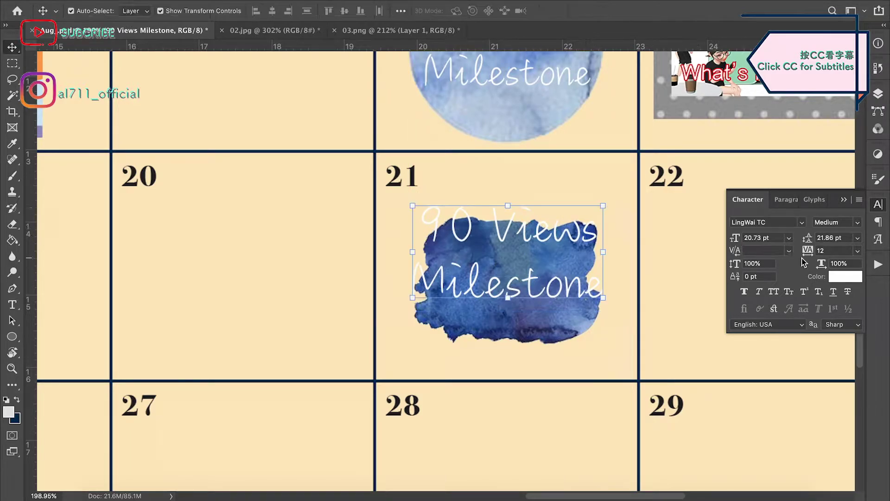
left_click(766, 355)
left_click(858, 238)
left_click(834, 335)
left_click_drag(486, 262, 490, 287)
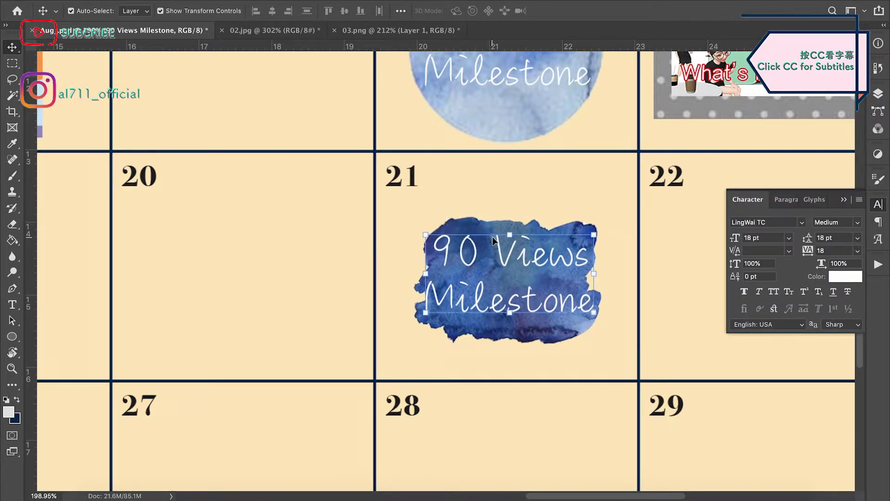
left_click(611, 219)
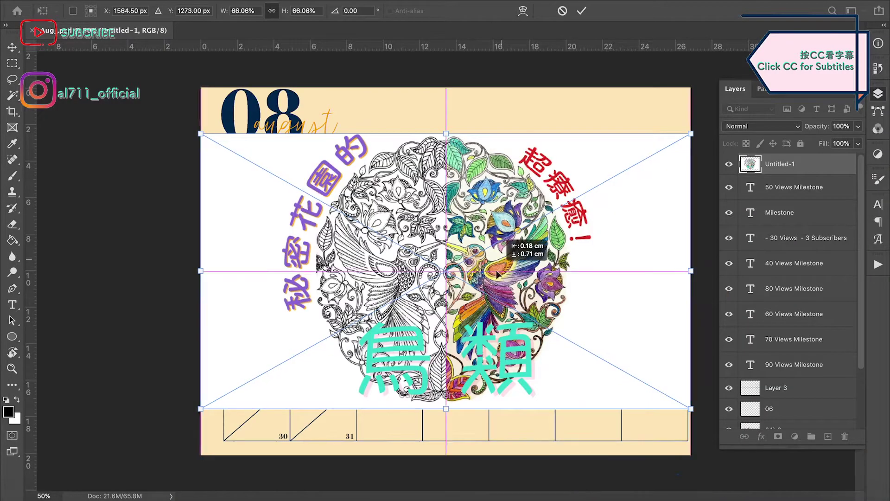
Step: Shrink the placed bird coloring picture over the August 25 cell and move its layer below Layer 3
left_click_drag(169, 93, 348, 357)
key("super+plus")
left_click_drag(544, 200, 506, 226)
left_click_drag(502, 144, 490, 236)
key("Return")
left_click_drag(817, 164, 833, 397)
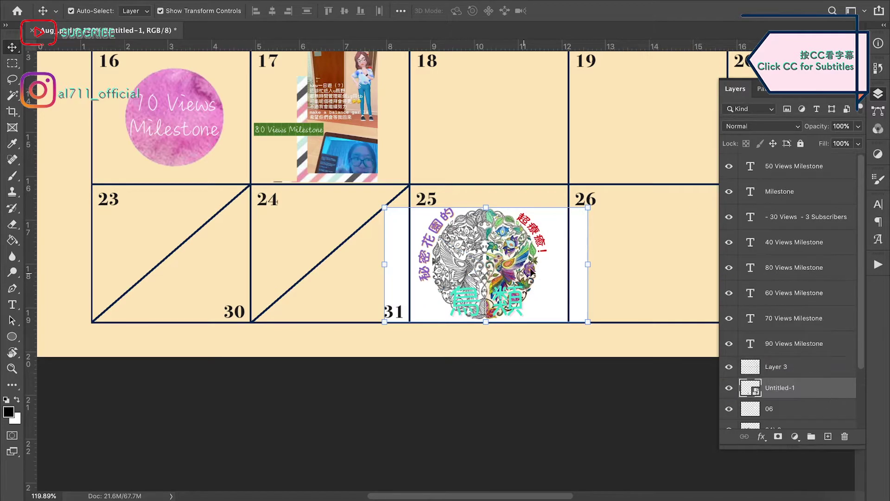
Step: Nudge the bird coloring picture to the right to center it in the August 25 cell
key("Right")
key("Right")
key("Right")
key("Right")
key("Right")
key("Right")
key("Right")
key("Right")
key("Right")
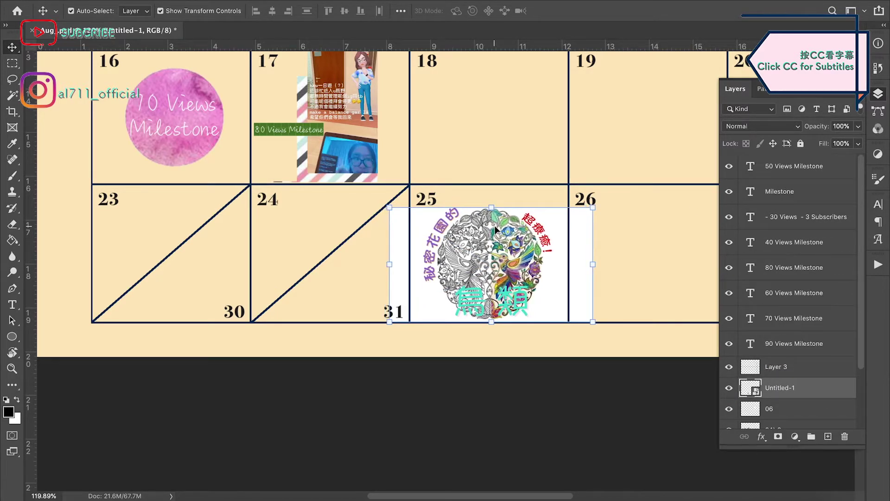
Step: Rasterize the bird coloring picture's layer and delete the parts that overhang both sides of the August 25 cell
scroll(788, 324, "down", 3)
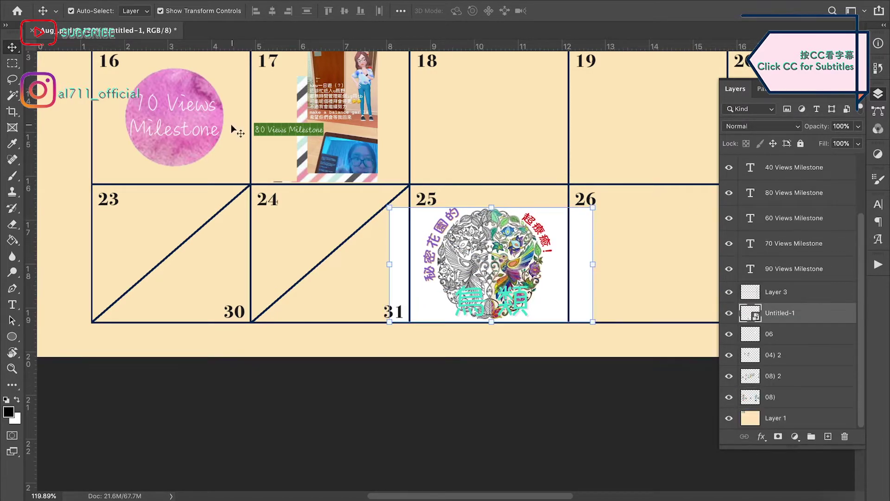
key("m")
left_click_drag(374, 201, 390, 229)
right_click(812, 311)
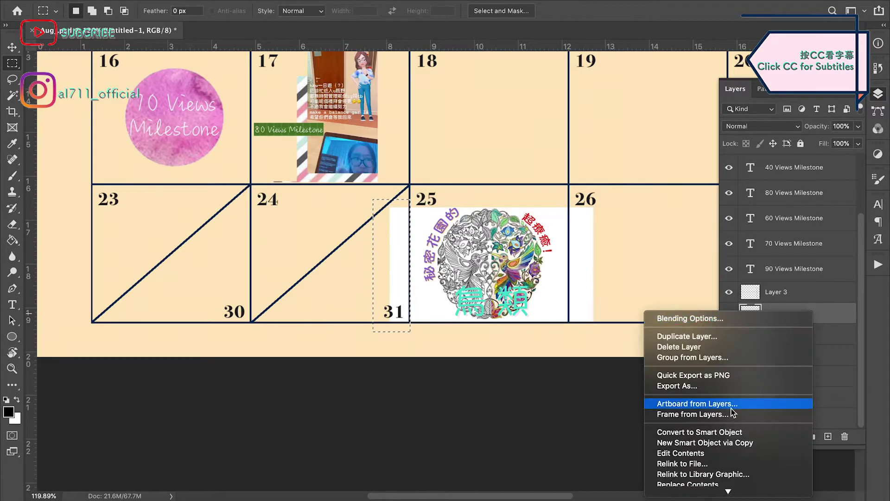
left_click(705, 398)
key("BackSpace")
left_click_drag(612, 199, 570, 371)
key("BackSpace")
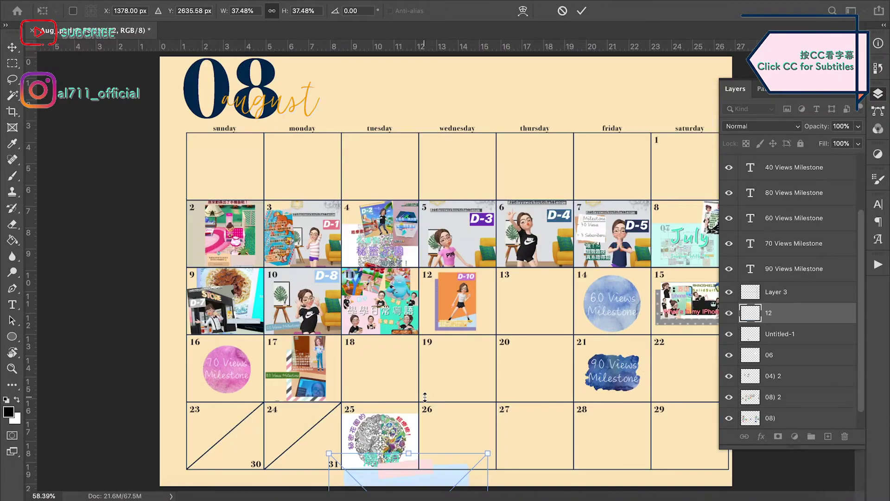
Step: Shrink the blue taped note over the lower boundary of cells 25 and 26 and move its layer just below "40 Views Milestone"
left_click_drag(394, 297, 458, 330)
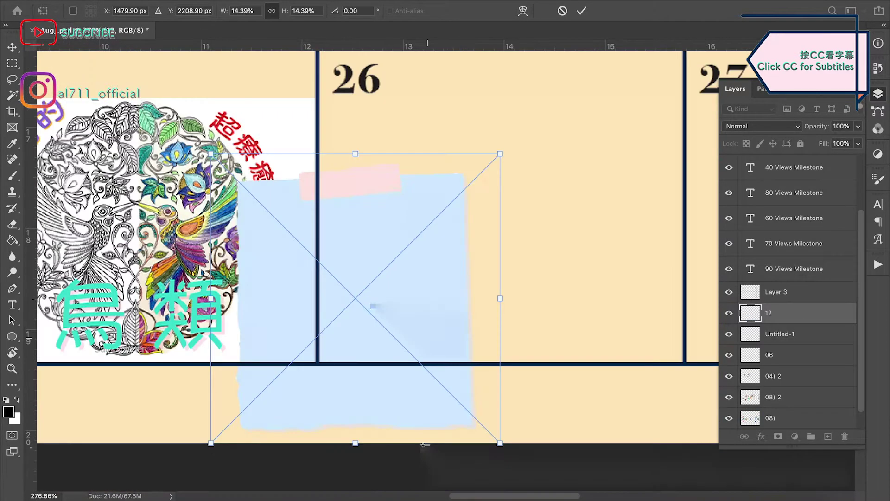
left_click_drag(309, 310, 305, 346)
key("Return")
left_click_drag(774, 313, 775, 181)
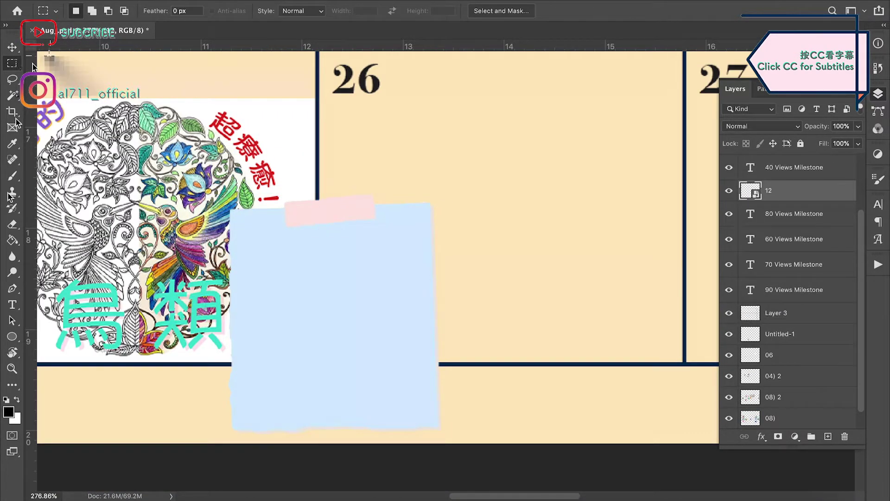
Step: Add a 12 pt LingWai TC text near the blue note with the lines "-100 Views" and "- 10 Uploads"
left_click(12, 304)
left_click(273, 279)
left_click(362, 11)
left_click(338, 91)
left_click_drag(268, 298, 523, 308)
left_click(187, 11)
left_click(158, 95)
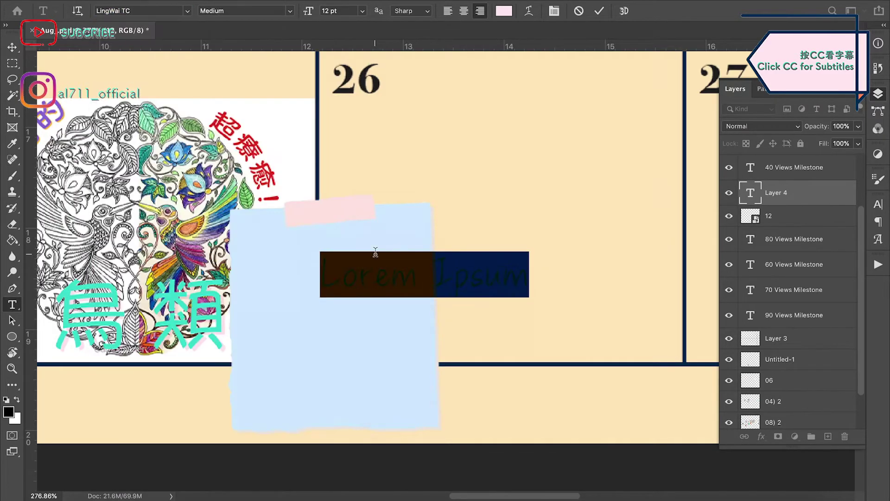
type("-100 Views")
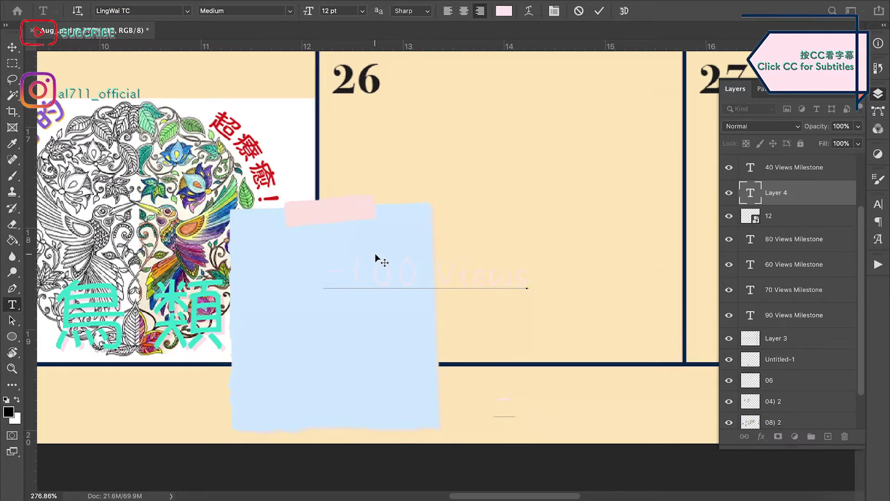
Step: Left-align the "-100 Views - 10 Uploads" text and set its leading to 12 pt and tracking to 10
key("super+a")
key("shift+super+l")
left_click(878, 204)
left_click(857, 238)
left_click(842, 315)
left_click(857, 250)
left_click(833, 350)
Step: Move the "-100 Views - 10 Uploads" text onto the blue note
key("super+Return")
key("v")
left_click_drag(613, 277, 324, 308)
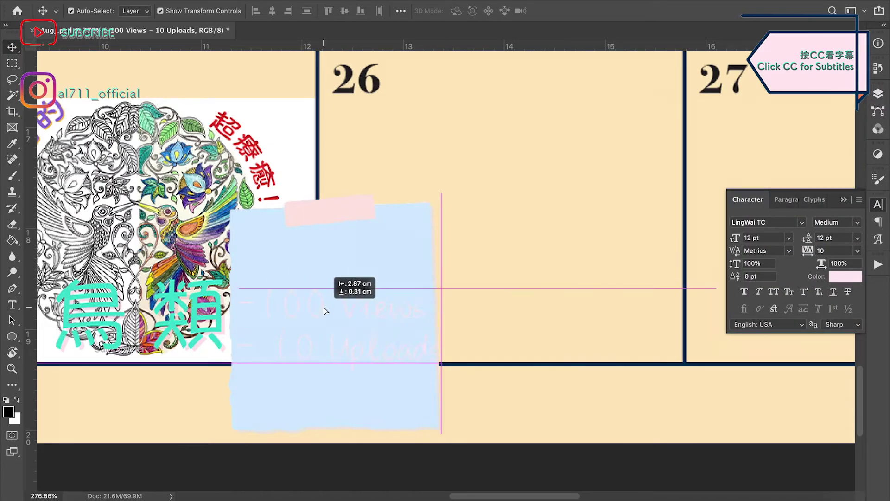
Step: Change the color of the "-100 Views - 10 Uploads" text to white
double_click(364, 304)
left_click(845, 276)
left_click(500, 146)
left_click(821, 147)
left_click(377, 348)
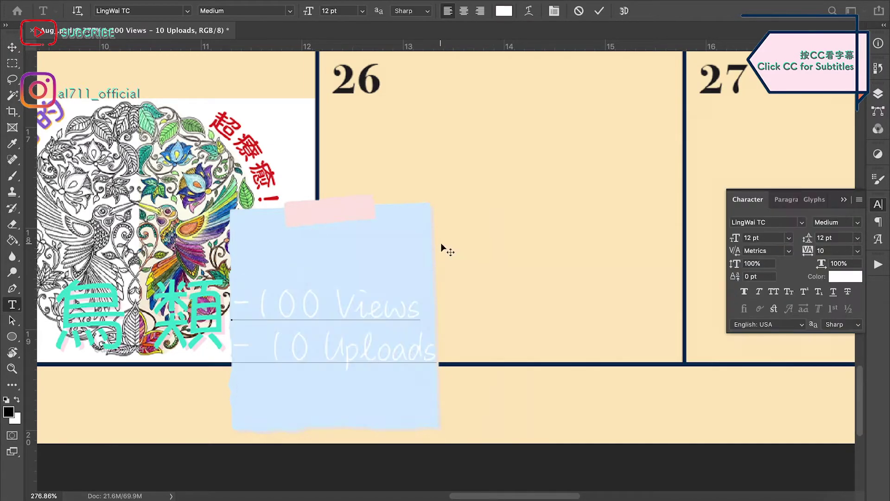
Step: Add a white text reading "Milestones:" on the small blue note, above the "-100 Views" line
left_click(601, 11)
key("v")
left_click(304, 240)
key("t")
left_click(259, 260)
key("BackSpace")
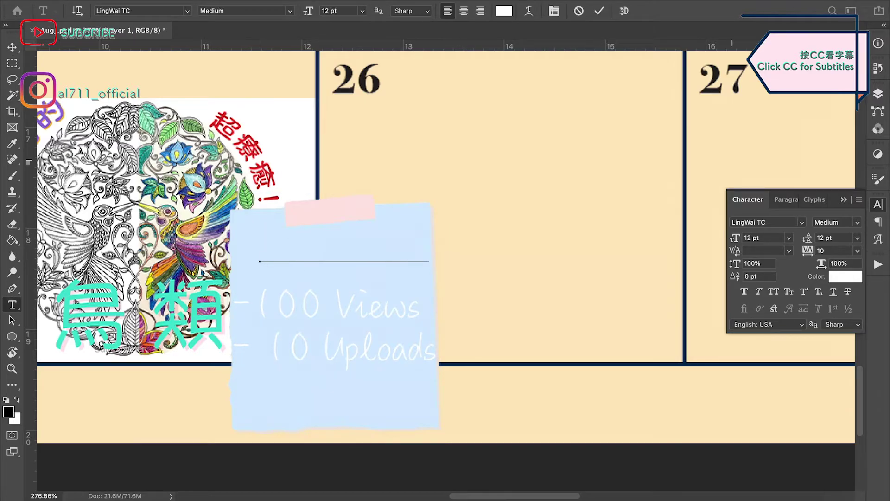
Step: Raise the "Milestones:" layer near the top of the layer stack and align the text with the lines below it on the note
left_click(878, 94)
left_click_drag(796, 397, 787, 181)
key("v")
left_click_drag(351, 249, 322, 263)
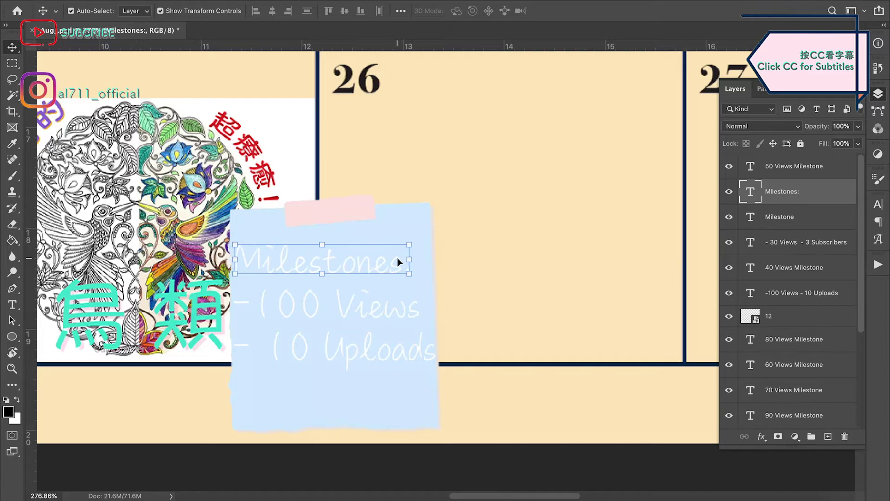
Step: Try to scale up the "Milestones:" heading on the small blue note and adjust its font size
left_click_drag(409, 259, 437, 237)
key("Return")
double_click(346, 258)
left_click(878, 204)
left_click(789, 238)
left_click(777, 313)
key("super+z")
Step: Adjust the font size of the "-100 Views - 10 Uploads" lines on the small blue note
left_click(790, 237)
left_click(781, 339)
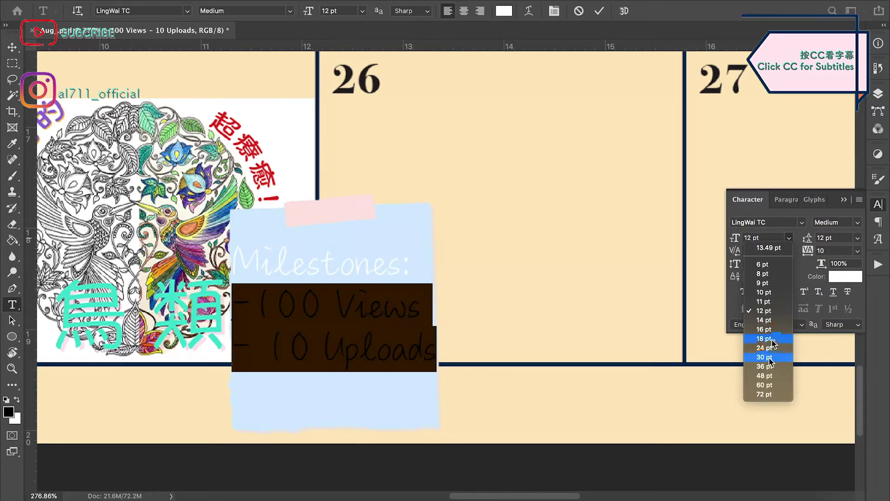
left_click(784, 352)
left_click(502, 194)
Step: Free-transform the small blue note and its text to adjust how they sit at the cells for 25 and 26
left_click(360, 312)
key("super+t")
mouse_move(334, 436)
left_mouse_down()
mouse_move(331, 426)
mouse_move(334, 440)
left_mouse_up()
left_click_drag(464, 315, 374, 331)
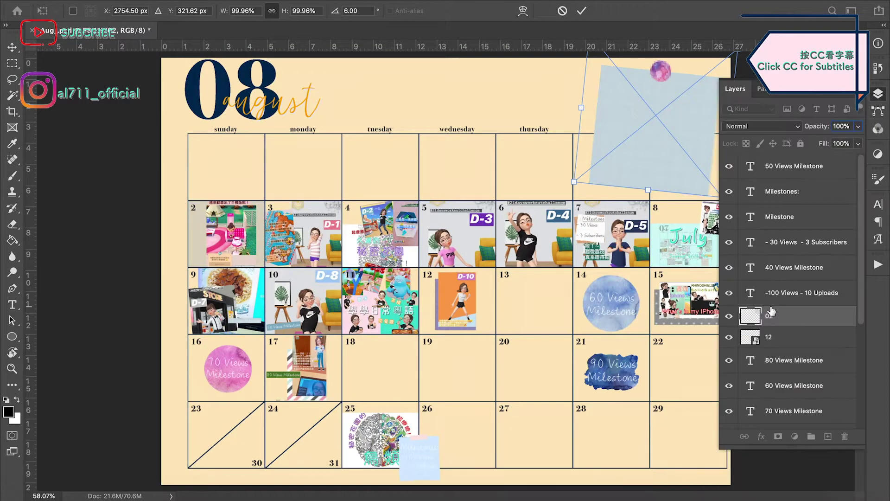
Step: Place the large blue note tilted 6° below Layer 3 and add white text "Upcoming Milestones: - 4 Subscribers - 150 Views - 15 Uploads" on it
key("Return")
scroll(772, 311, "down", 2)
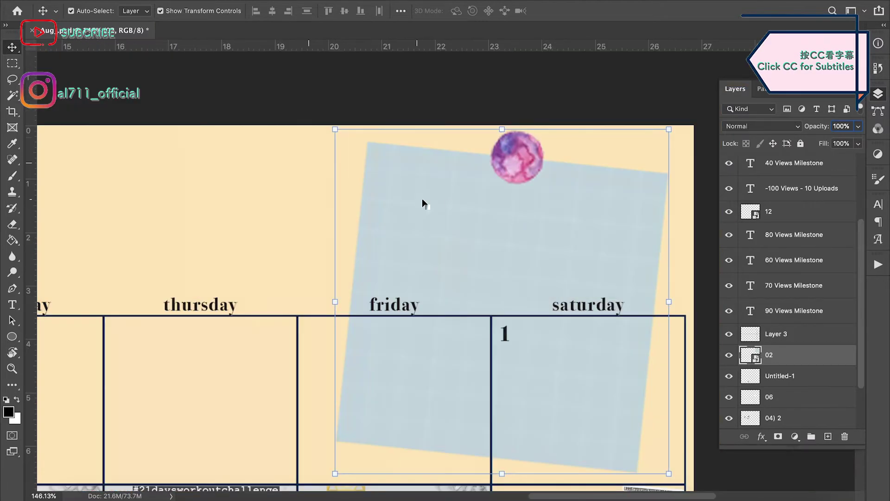
left_click(13, 305)
left_click(422, 193)
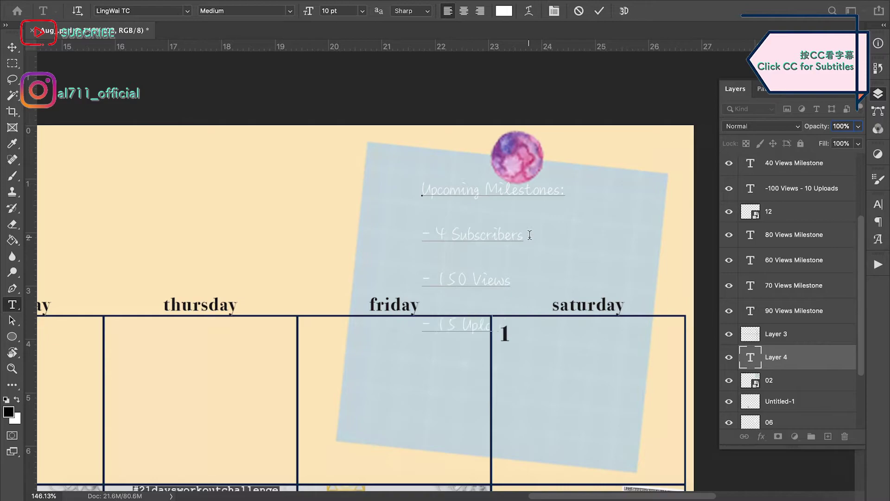
left_click(599, 11)
Step: Rotate the "Upcoming Milestones" text by 6° to match the tilt of the large blue note
left_click(12, 48)
key("ctrl+t")
double_click(351, 10)
type("6")
key("Return")
Step: Scale the "Upcoming Milestones" text to about 166% and position it within the large blue note
left_click_drag(422, 250, 356, 249)
left_click_drag(568, 263, 655, 282)
left_click_drag(485, 217, 493, 316)
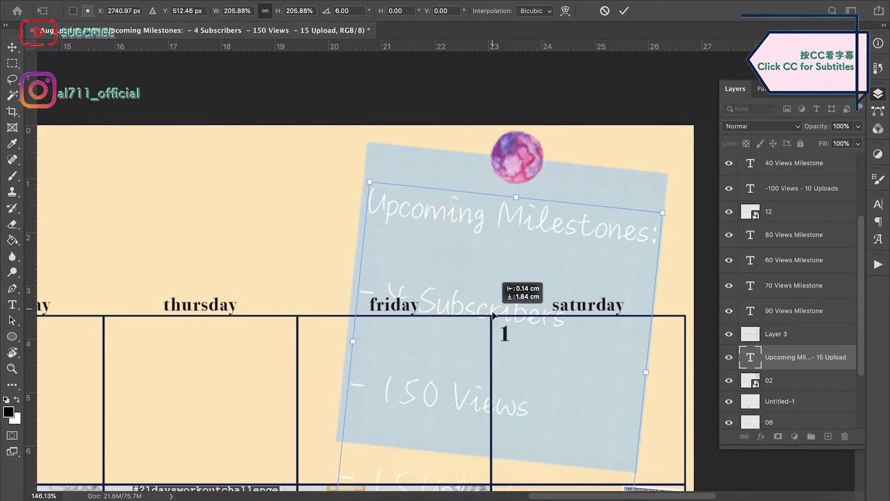
scroll(514, 161, "down", 5)
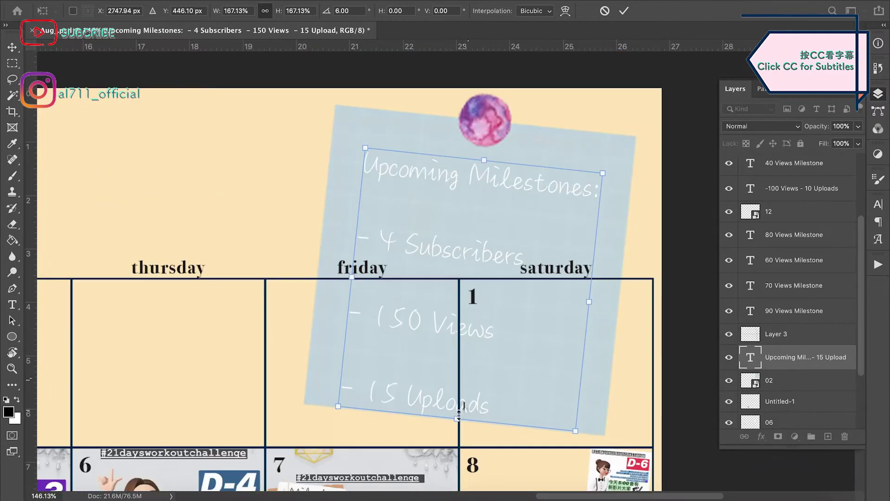
mouse_move(459, 415)
left_mouse_down()
mouse_move(464, 403)
mouse_move(465, 416)
left_mouse_up()
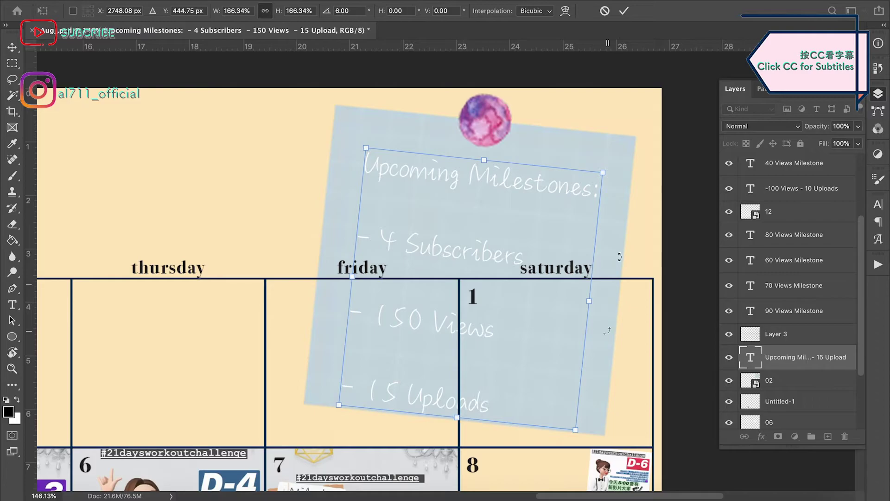
key("Return")
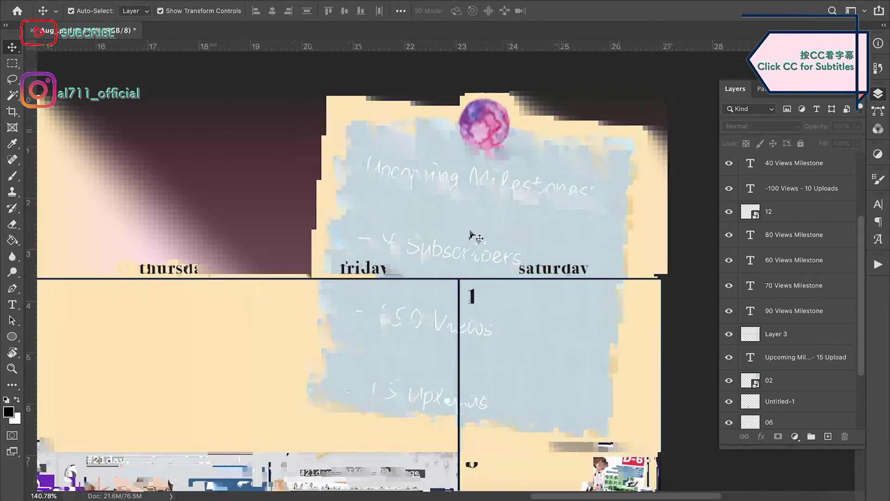
Step: Set the font size of the "Upcoming Milestones:" heading line to 18 pt
double_click(492, 166)
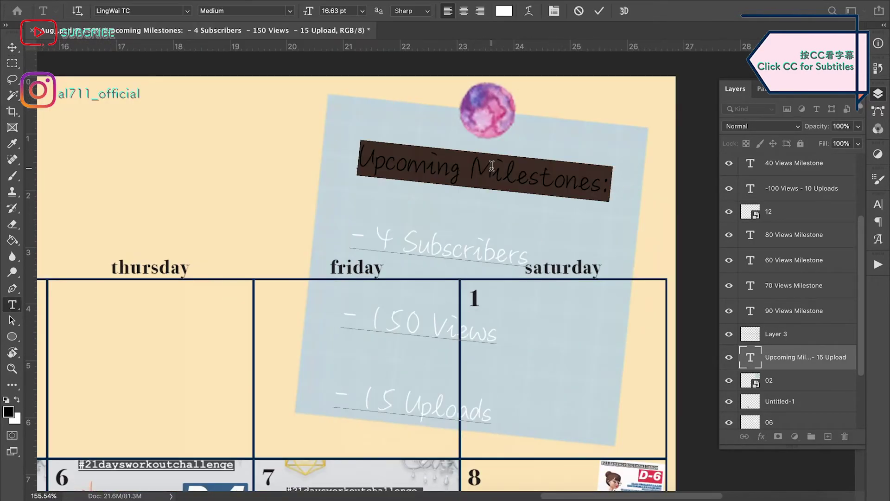
left_click(879, 204)
left_click(790, 237)
left_click(766, 338)
Step: Set the subscribers, views and uploads lines to 16 pt, with tighter leading and wider tracking
left_click_drag(353, 235, 490, 416)
left_click(789, 237)
left_click(770, 329)
left_click(857, 237)
left_click(847, 327)
left_click(858, 251)
left_click(835, 362)
Step: Widen the tracking of the "Upcoming Milestones:" heading line to match the list lines
left_click_drag(631, 186, 359, 157)
left_click(857, 251)
left_click(849, 362)
left_click(12, 47)
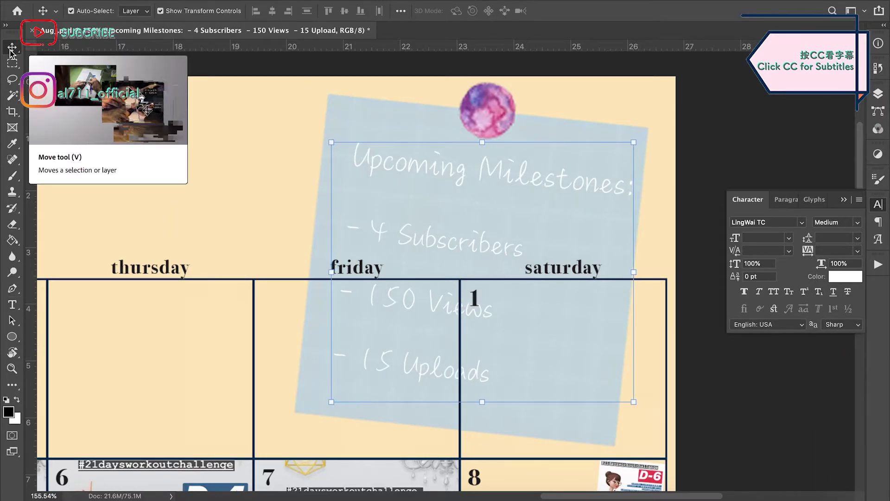